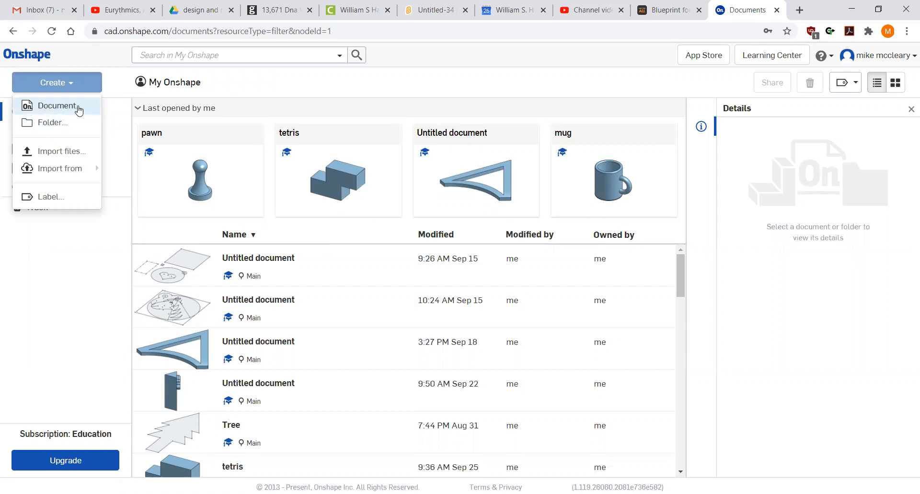
- Create a new document named Rook
{"action": "left_click", "coordinate": [56, 106]}
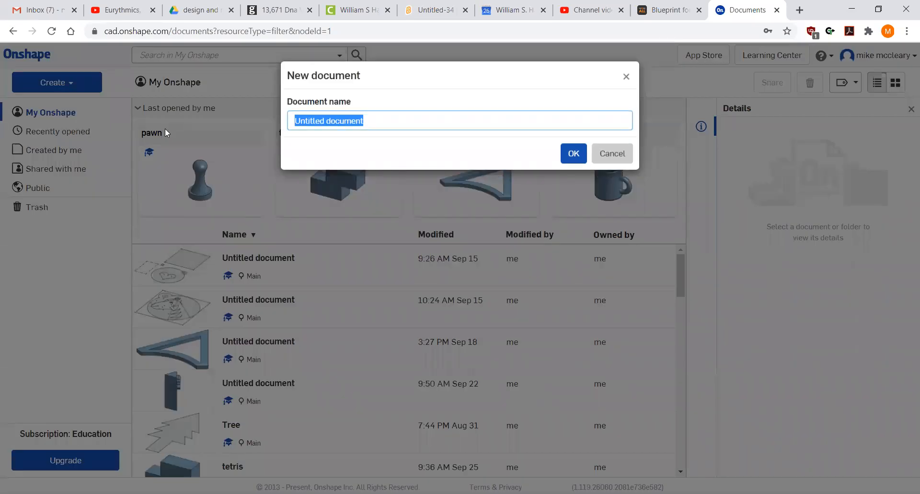
{"action": "type", "text": "Rook"}
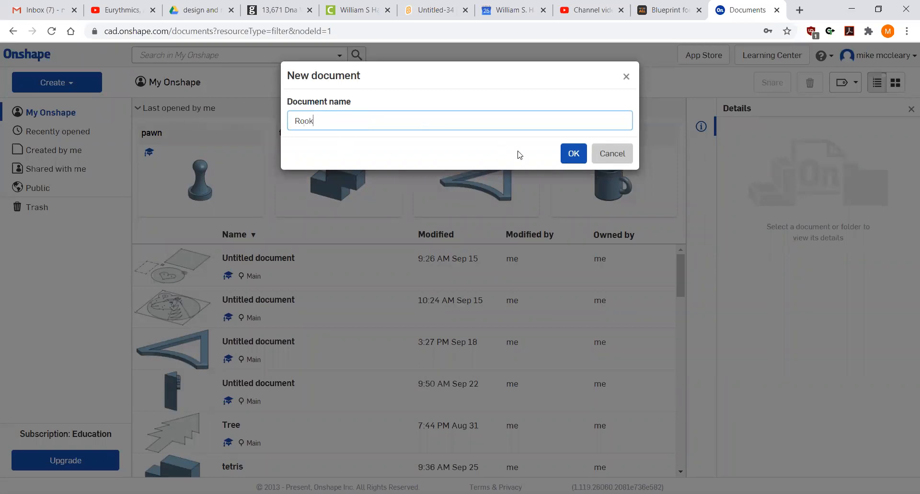
{"action": "left_click", "coordinate": [573, 153]}
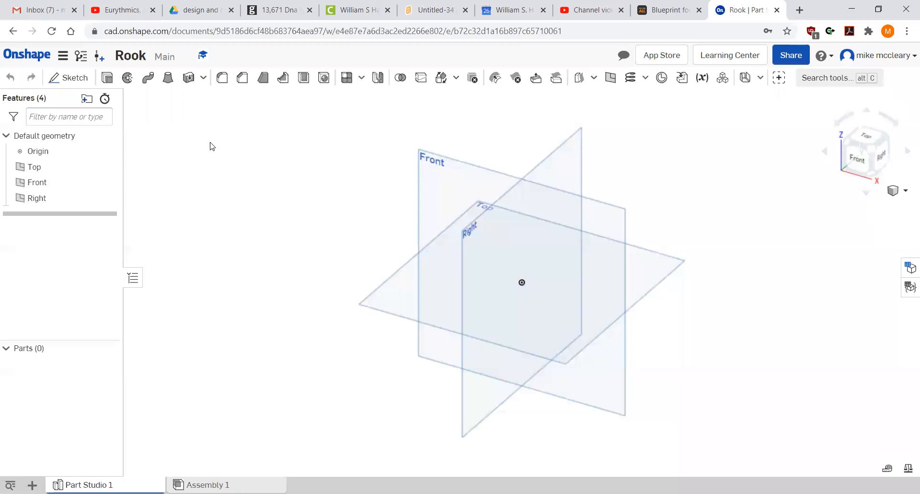
- Start a sketch on the Front plane and face it straight on
{"action": "left_click", "coordinate": [68, 82]}
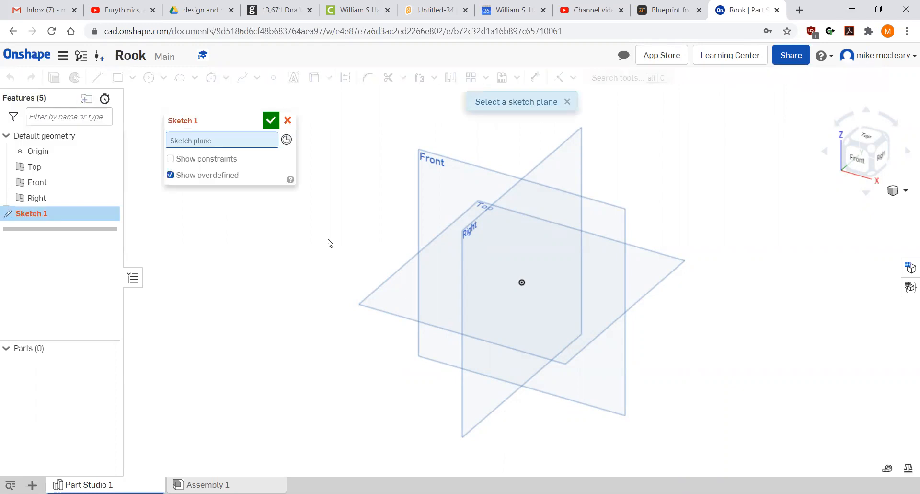
{"action": "left_click", "coordinate": [420, 198]}
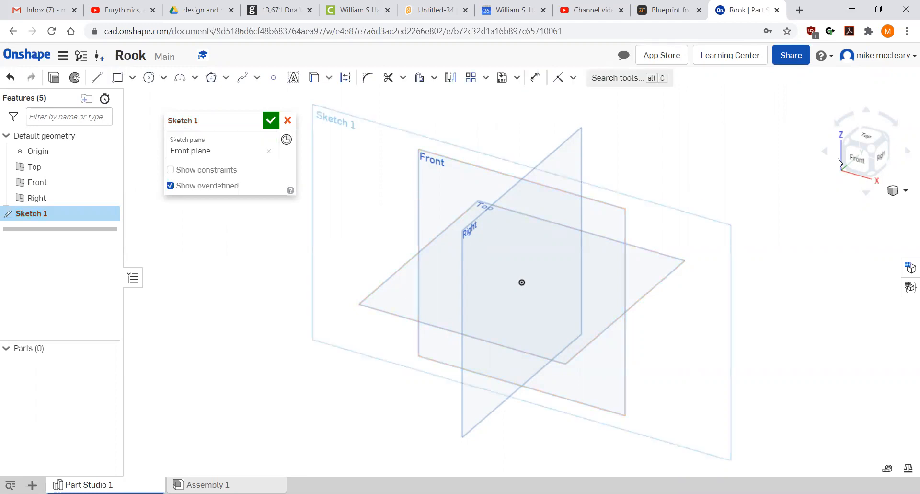
{"action": "left_click", "coordinate": [852, 157]}
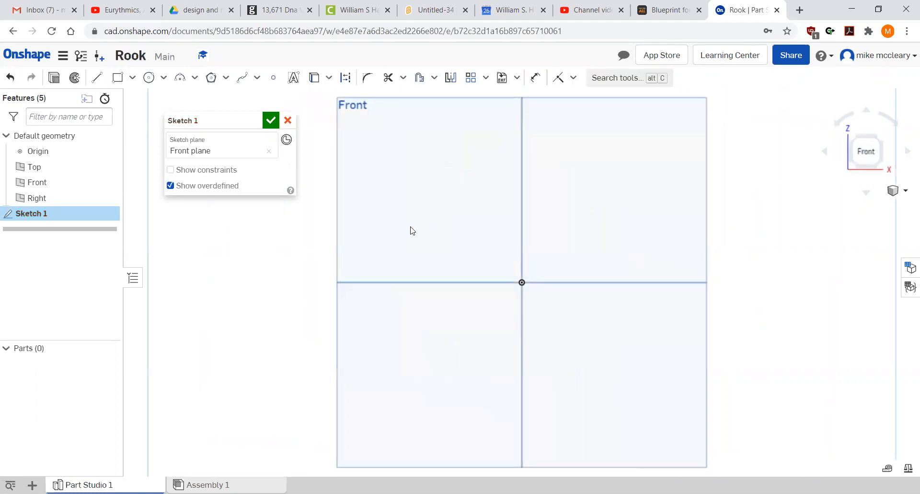
- Draw a horizontal base line from the origin toward positive X with a length of 1.25/2
{"action": "left_click", "coordinate": [98, 78]}
{"action": "left_click", "coordinate": [522, 282]}
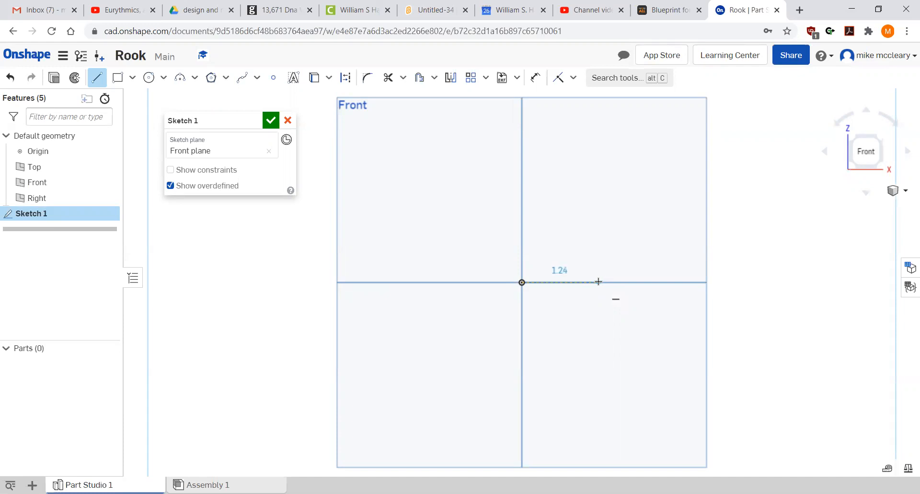
{"action": "left_click", "coordinate": [598, 282]}
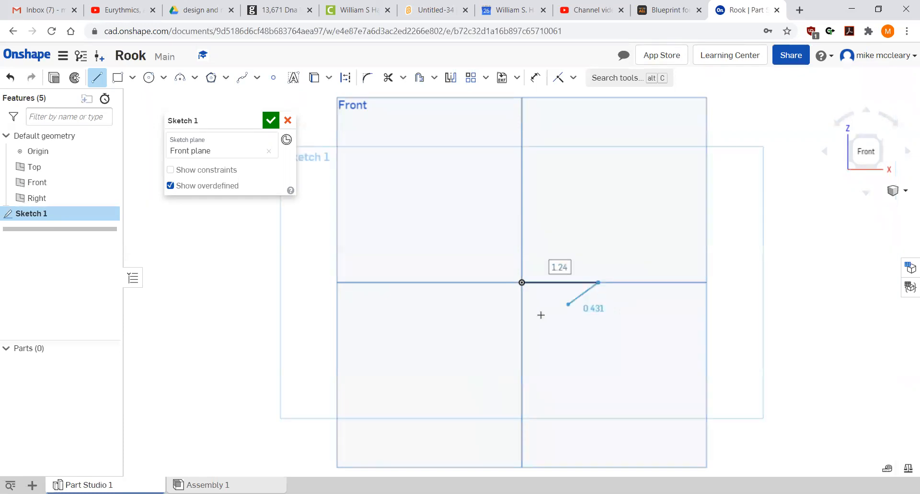
{"action": "type", "text": "1"}
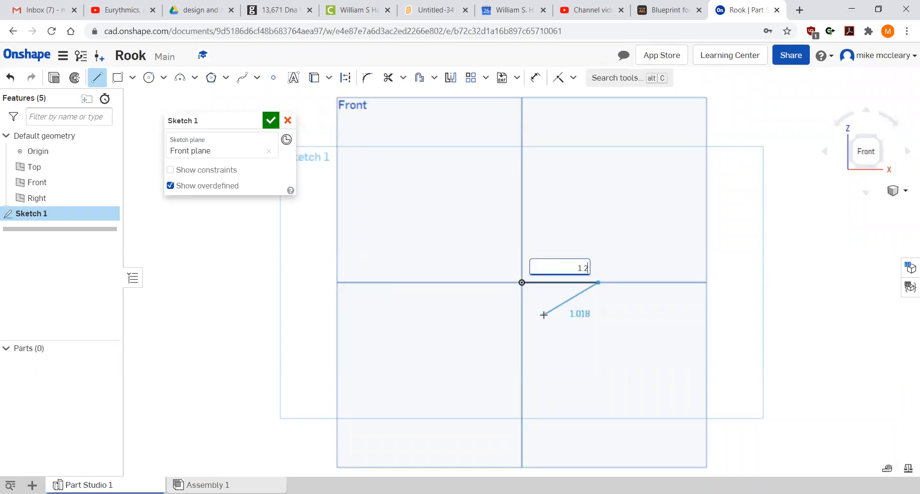
{"action": "type", "text": ".25/2"}
{"action": "key", "text": "Return"}
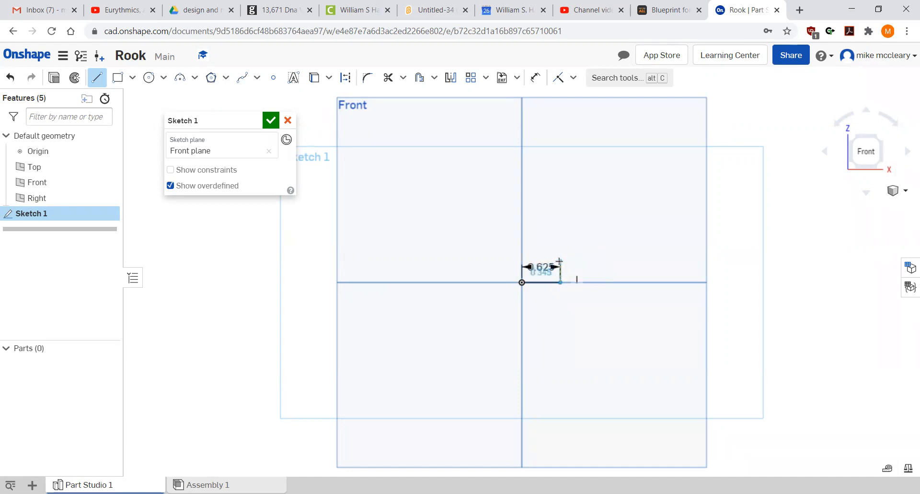
- Draw a vertical line 0.25 long upward from the outer end of the base line
{"action": "scroll", "coordinate": [559, 261], "scroll_direction": "up", "scroll_amount": 3}
{"action": "scroll", "coordinate": [560, 261], "scroll_direction": "up", "scroll_amount": 3}
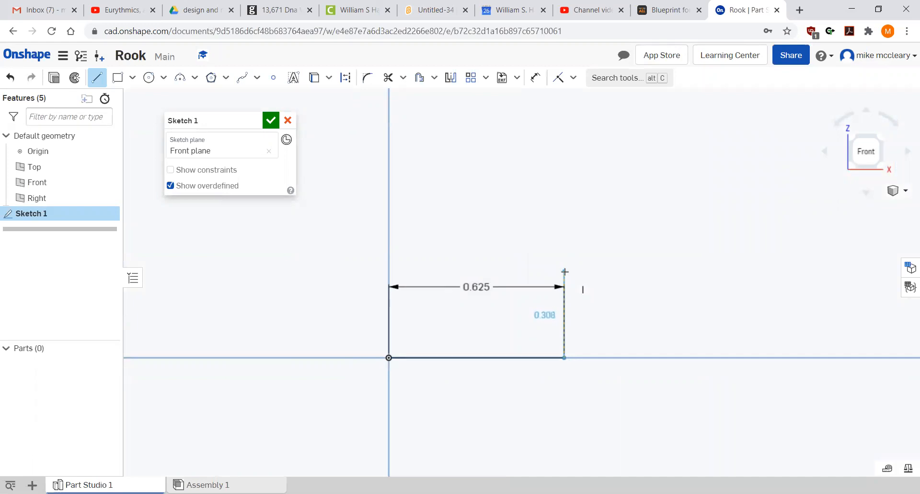
{"action": "left_click", "coordinate": [565, 271]}
{"action": "type", "text": ".62"}
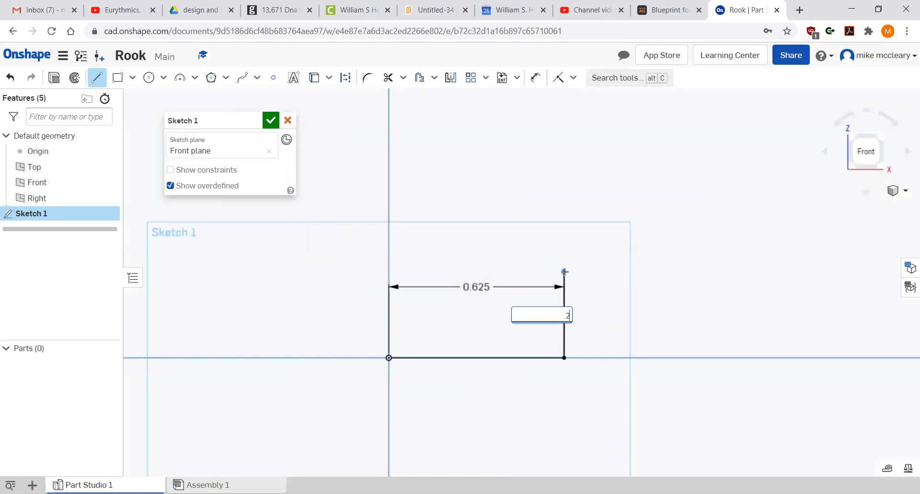
{"action": "type", "text": "5"}
{"action": "key", "text": "Return"}
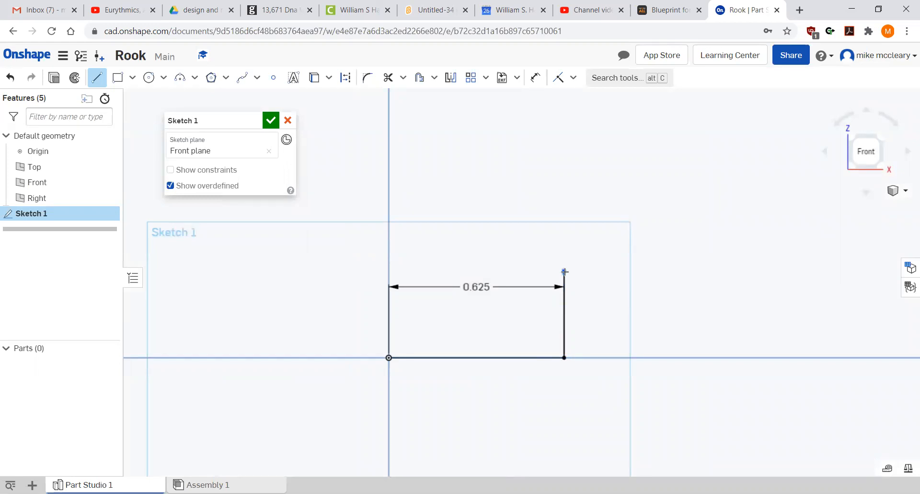
- Add a 0.1 horizontal line inward from the top of the short vertical edge and end the line chain
{"action": "left_click", "coordinate": [525, 291]}
{"action": "key", "text": "BackSpace"}
{"action": "type", "text": ".1"}
{"action": "key", "text": "Return"}
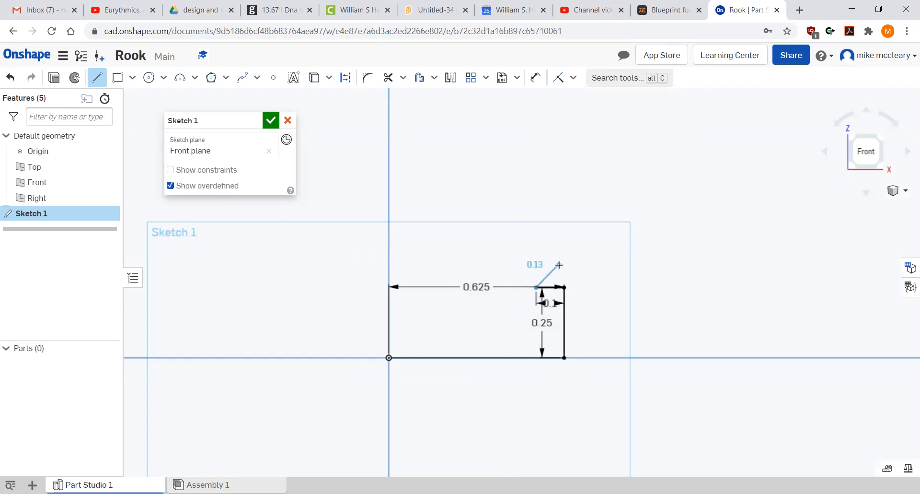
{"action": "right_click", "coordinate": [558, 265]}
{"action": "left_click", "coordinate": [574, 272]}
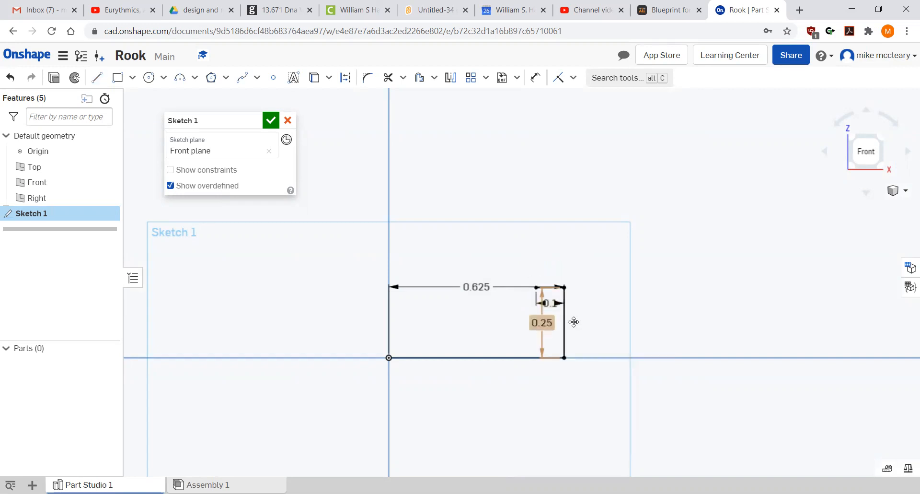
- Move the 0.25, 0.1 and 0.625 dimensions clear outside the base profile
{"action": "left_click_drag", "start_coordinate": [574, 321], "coordinate": [623, 323]}
{"action": "left_click_drag", "start_coordinate": [549, 303], "coordinate": [549, 262]}
{"action": "left_click_drag", "start_coordinate": [477, 288], "coordinate": [482, 400]}
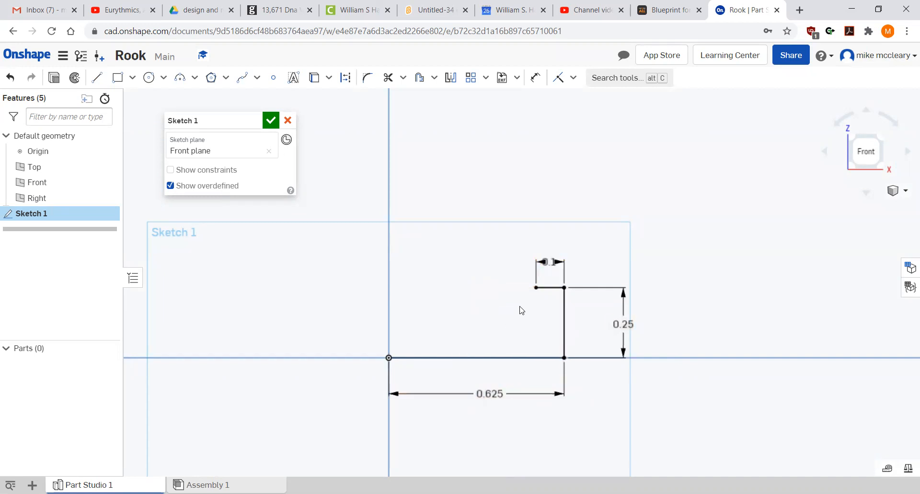
- Draw a vertical center line 2 long upward from the origin and end the line chain
{"action": "scroll", "coordinate": [431, 323], "scroll_direction": "down", "scroll_amount": 3}
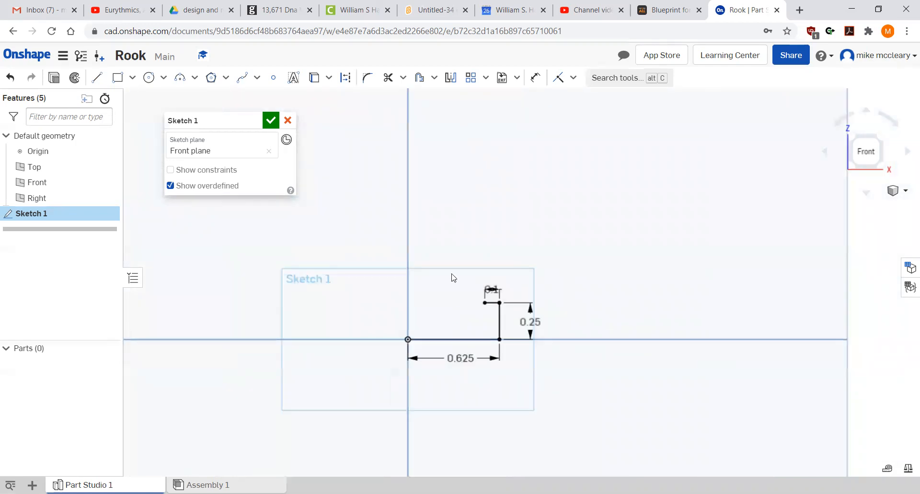
{"action": "left_click", "coordinate": [96, 77]}
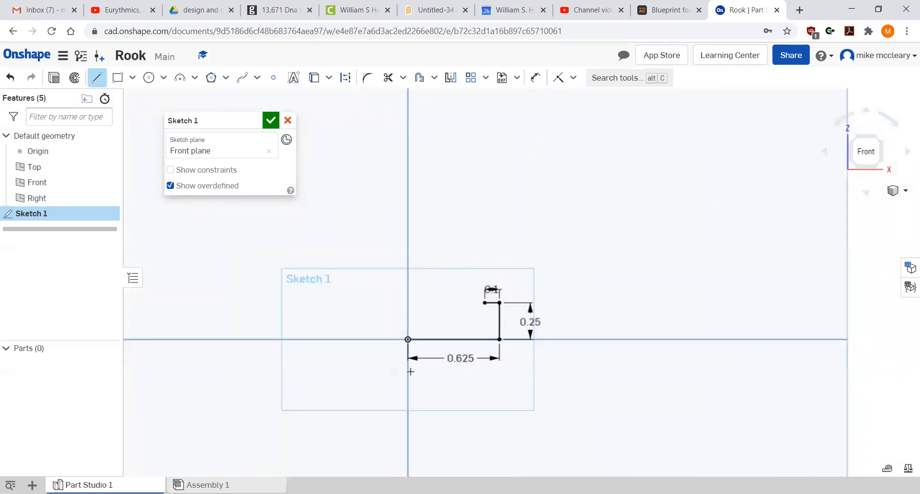
{"action": "left_click", "coordinate": [408, 338]}
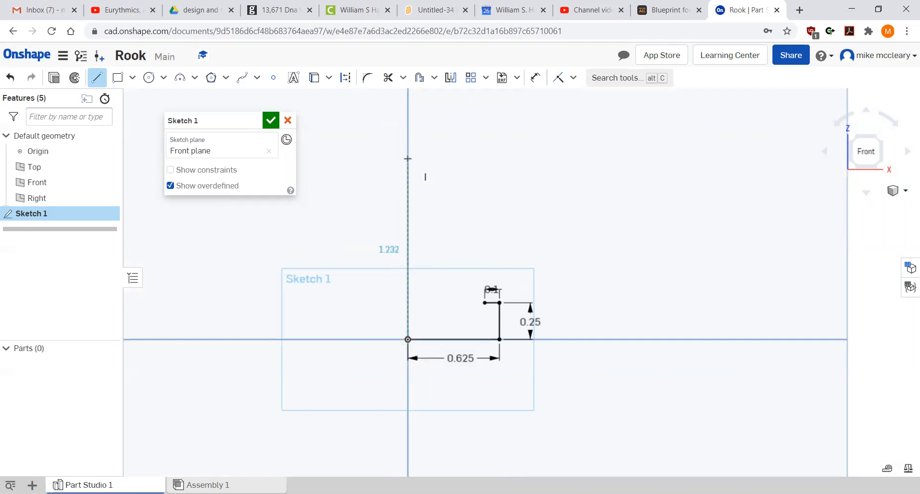
{"action": "left_click", "coordinate": [408, 158]}
{"action": "type", "text": "2"}
{"action": "key", "text": "Return"}
{"action": "right_click", "coordinate": [468, 175]}
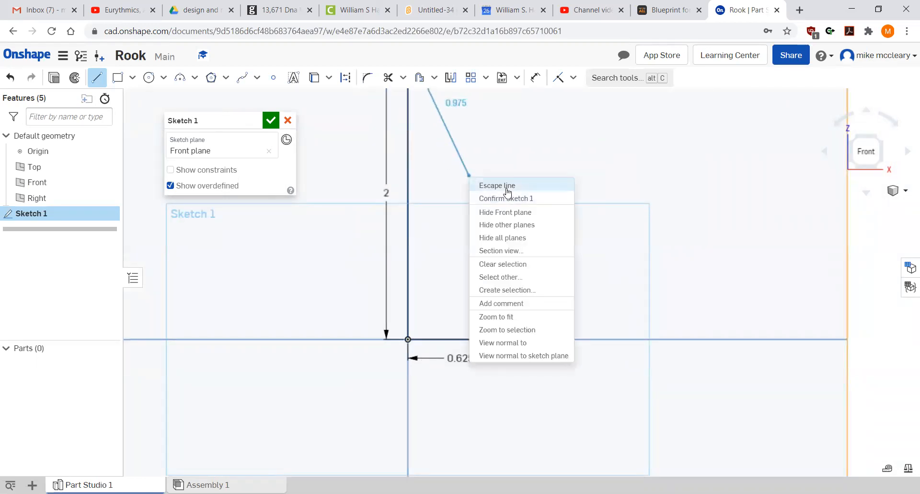
{"action": "left_click", "coordinate": [507, 190]}
- Draw an inward-curving three-point arc with a radius of about 1.25 upward from the inner end of the base's 0.1 ledge
{"action": "scroll", "coordinate": [521, 241], "scroll_direction": "down", "scroll_amount": 3}
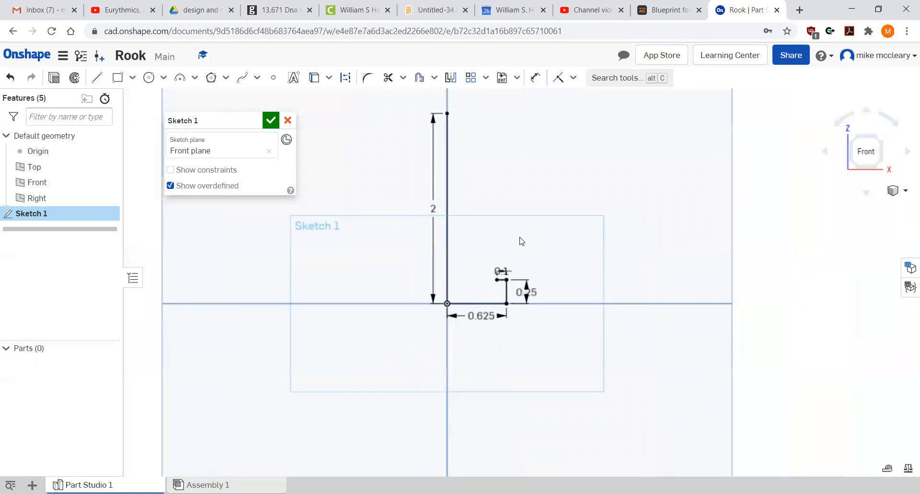
{"action": "middle_click_drag", "start_coordinate": [501, 207], "coordinate": [484, 276]}
{"action": "scroll", "coordinate": [465, 292], "scroll_direction": "up", "scroll_amount": 2}
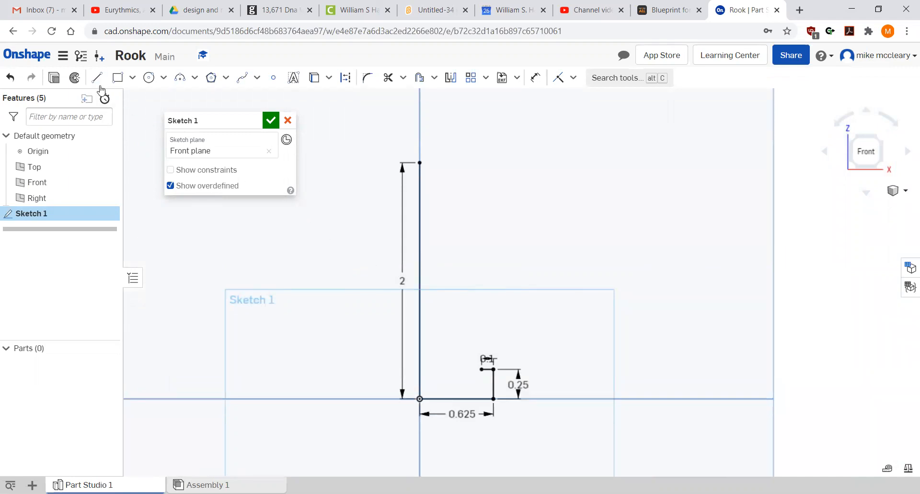
{"action": "left_click", "coordinate": [180, 77]}
{"action": "left_click", "coordinate": [482, 368]}
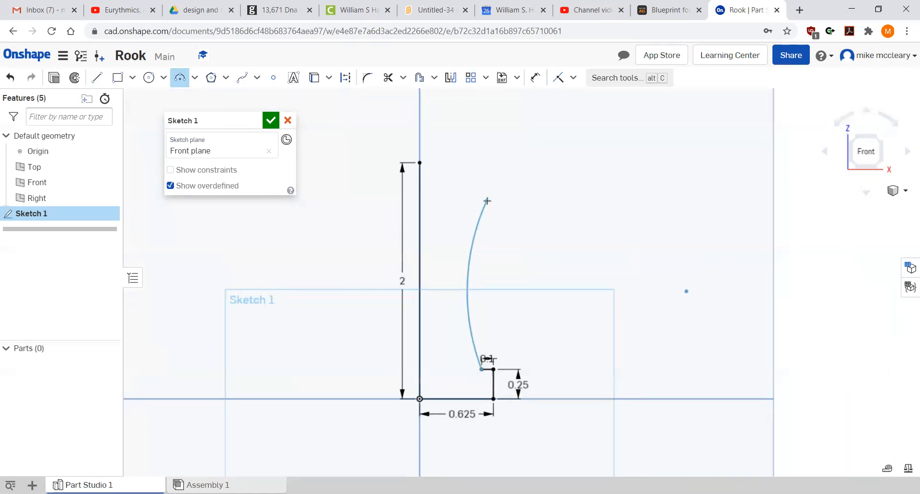
{"action": "left_click", "coordinate": [488, 200]}
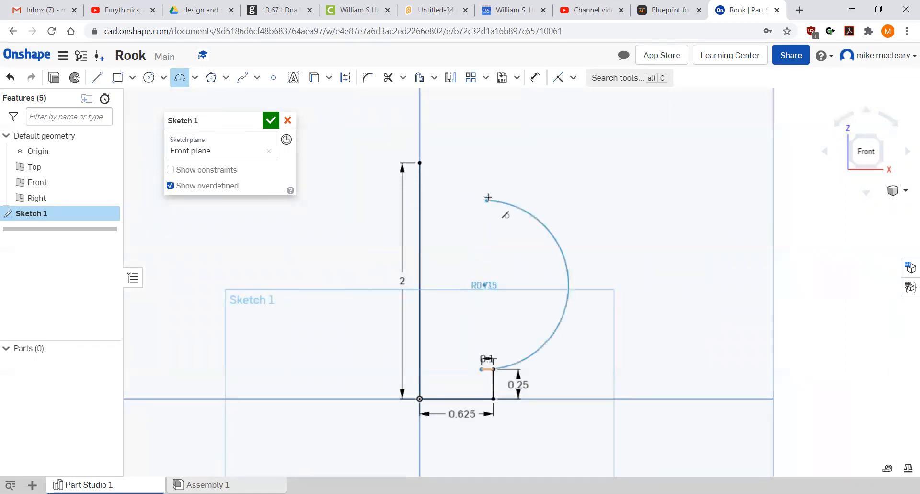
{"action": "left_click", "coordinate": [471, 228]}
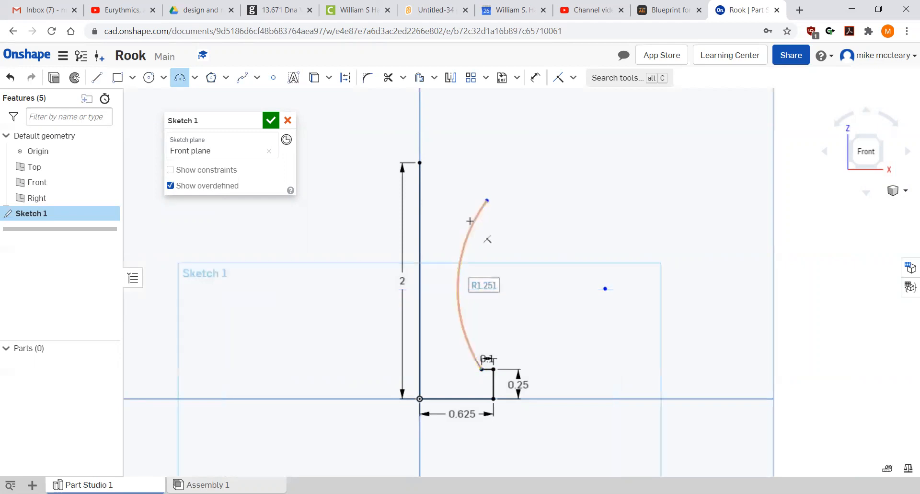
- Draw a vertical line from the arc's upper end to the center line's top height, then a 0.1 horizontal line inward
{"action": "left_click", "coordinate": [94, 86]}
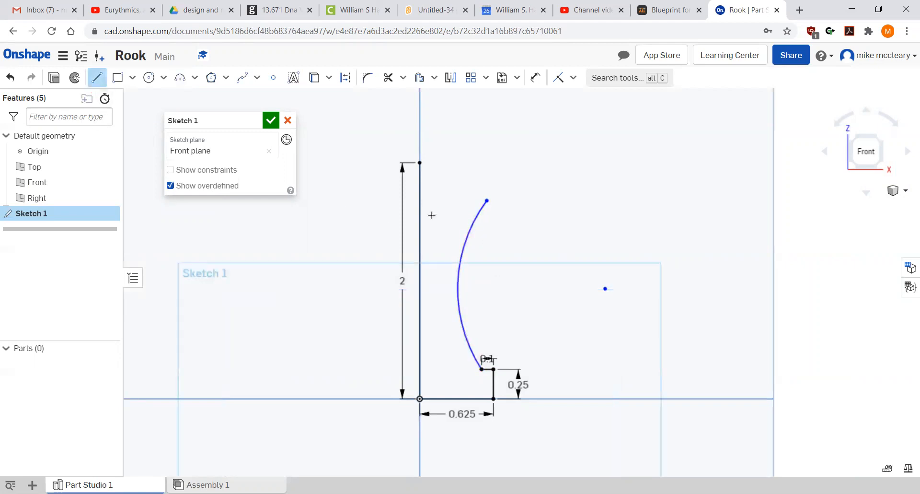
{"action": "left_click", "coordinate": [487, 200]}
{"action": "left_click", "coordinate": [482, 163]}
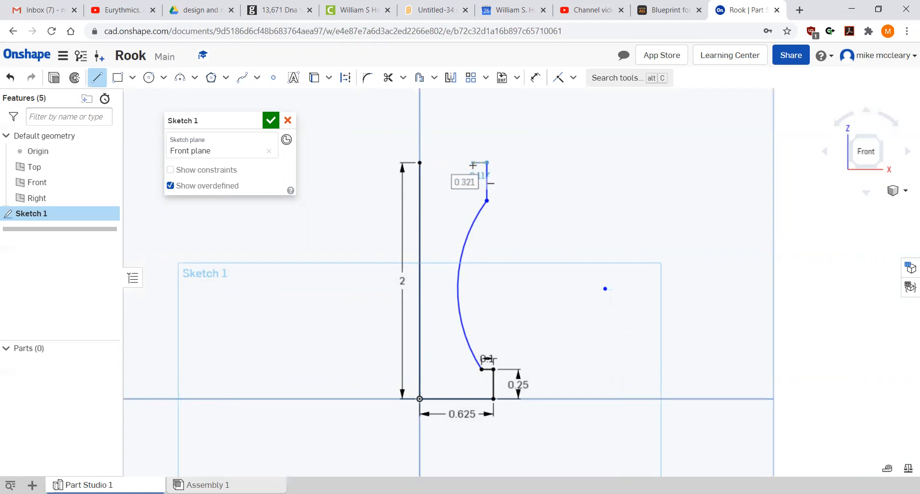
{"action": "left_click", "coordinate": [473, 163]}
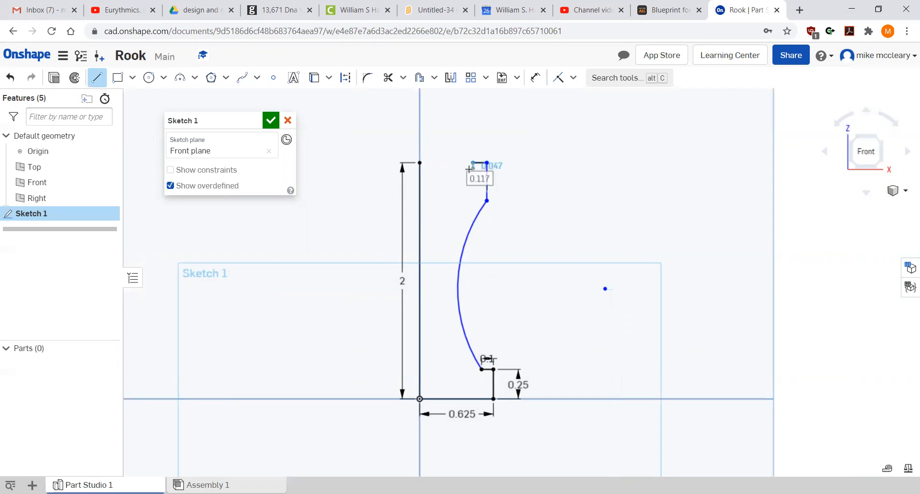
{"action": "type", "text": "."}
{"action": "key", "text": "Return"}
- Draw a 0.1 line down from the inner end of the rim and close the profile horizontally to the center line
{"action": "left_click", "coordinate": [474, 179]}
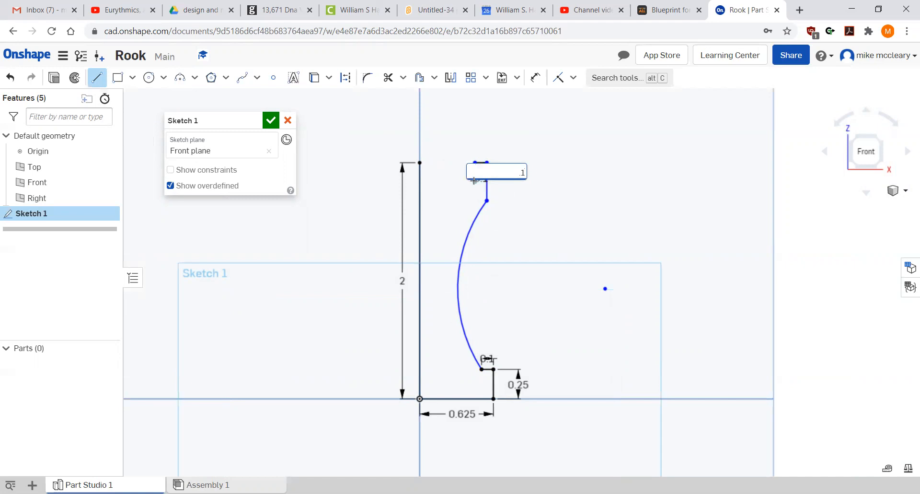
{"action": "key", "text": "Return"}
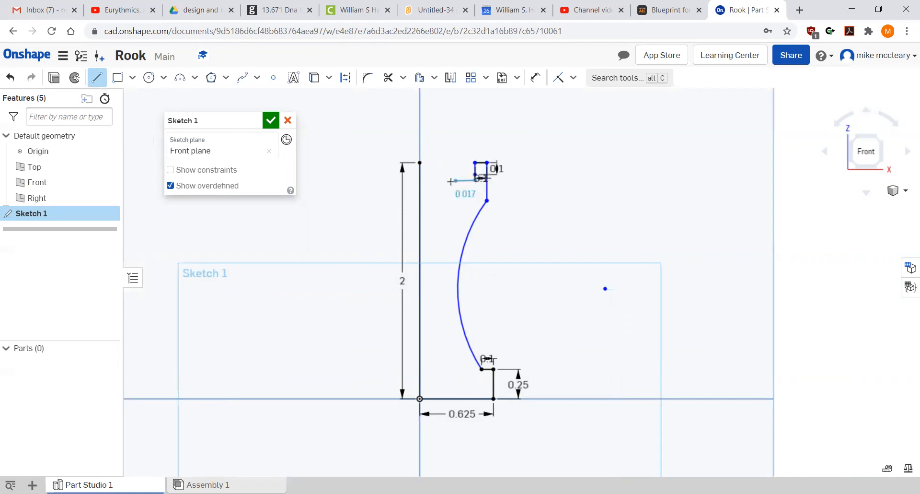
{"action": "left_click", "coordinate": [420, 175]}
{"action": "right_click", "coordinate": [429, 190]}
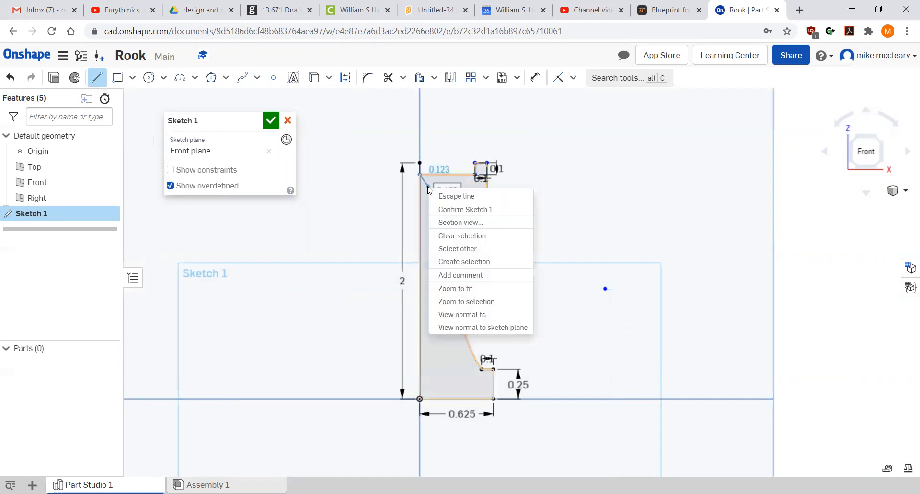
{"action": "left_click", "coordinate": [436, 196]}
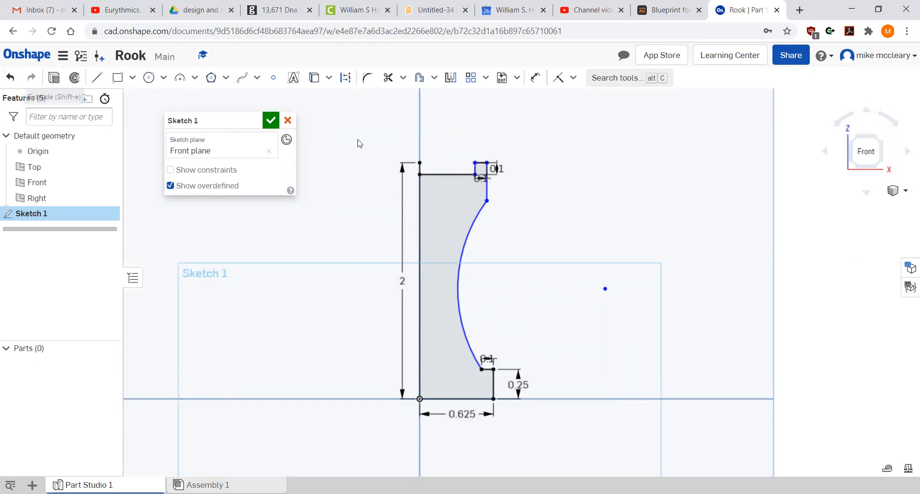
- Revolve the closed half profile fully around the vertical center line as a new solid
{"action": "left_click", "coordinate": [74, 79]}
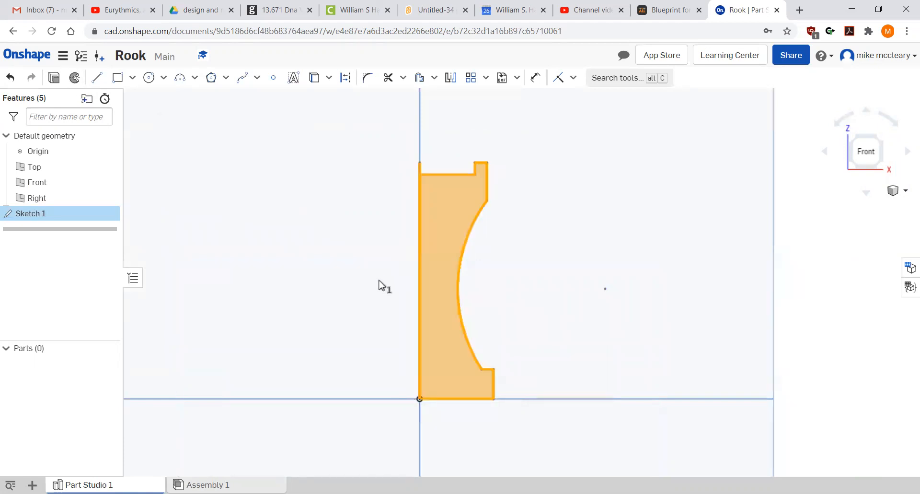
{"action": "left_click", "coordinate": [420, 268]}
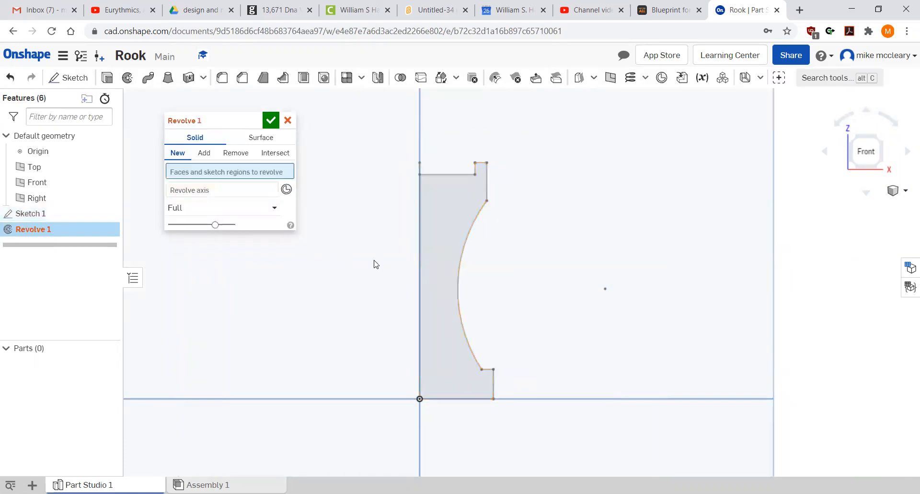
{"action": "left_click", "coordinate": [211, 192]}
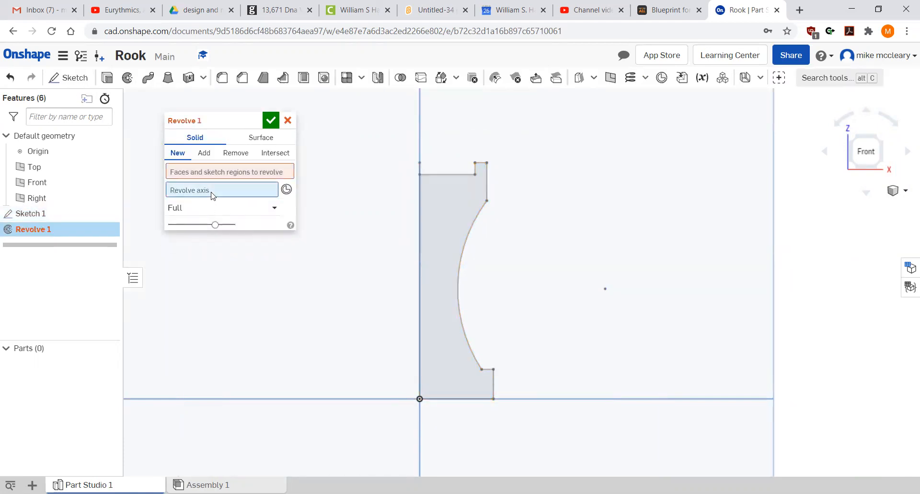
{"action": "left_click", "coordinate": [420, 269]}
{"action": "left_click", "coordinate": [249, 175]}
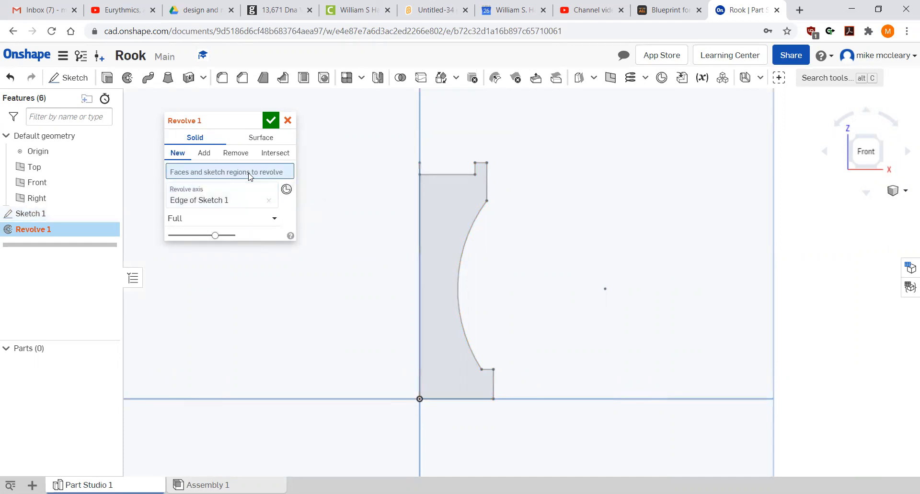
{"action": "left_click", "coordinate": [435, 226]}
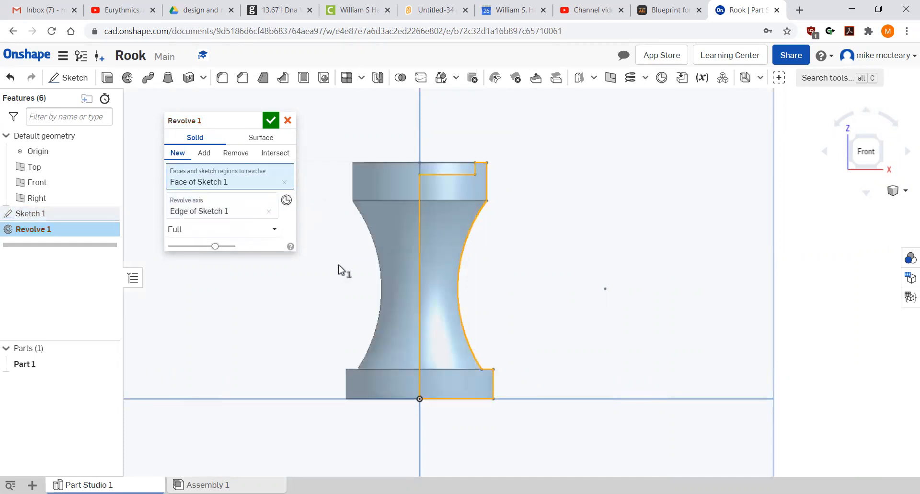
{"action": "left_click", "coordinate": [853, 140]}
{"action": "scroll", "coordinate": [521, 226], "scroll_direction": "up", "scroll_amount": 5}
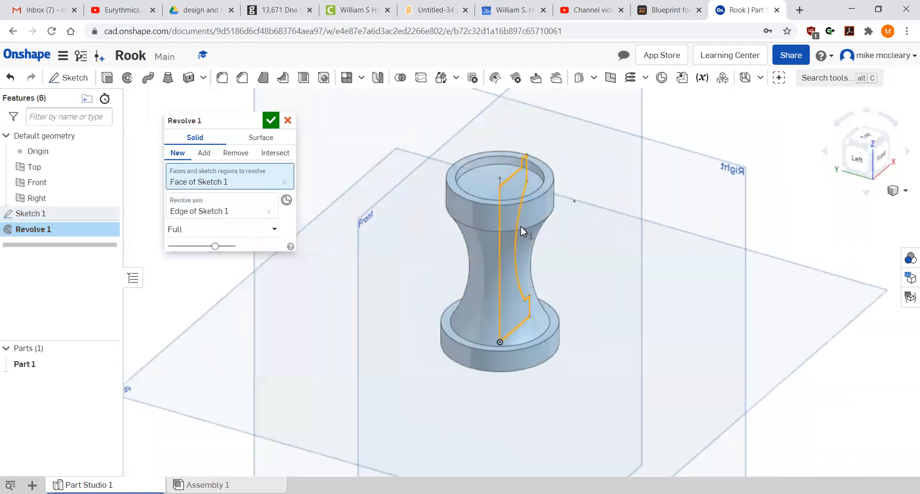
{"action": "left_click", "coordinate": [271, 121]}
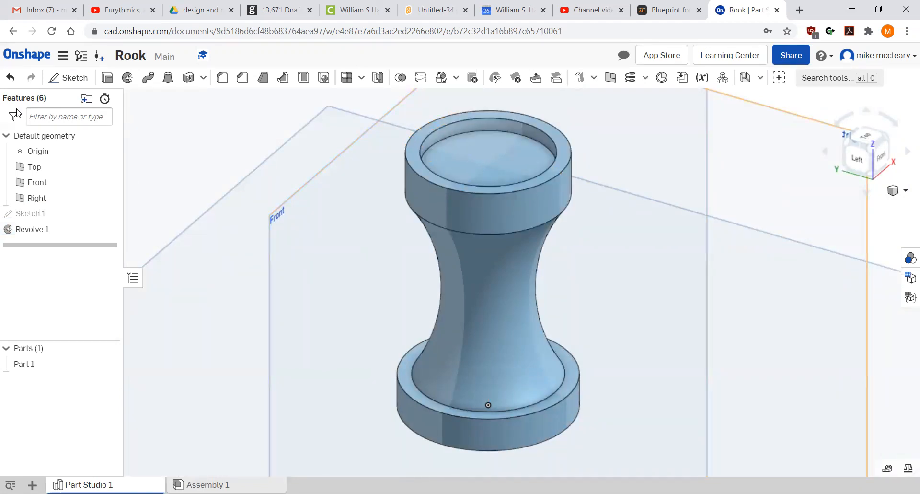
- Start a new sketch on the flat top face of the rook's raised rim
{"action": "left_click", "coordinate": [56, 78]}
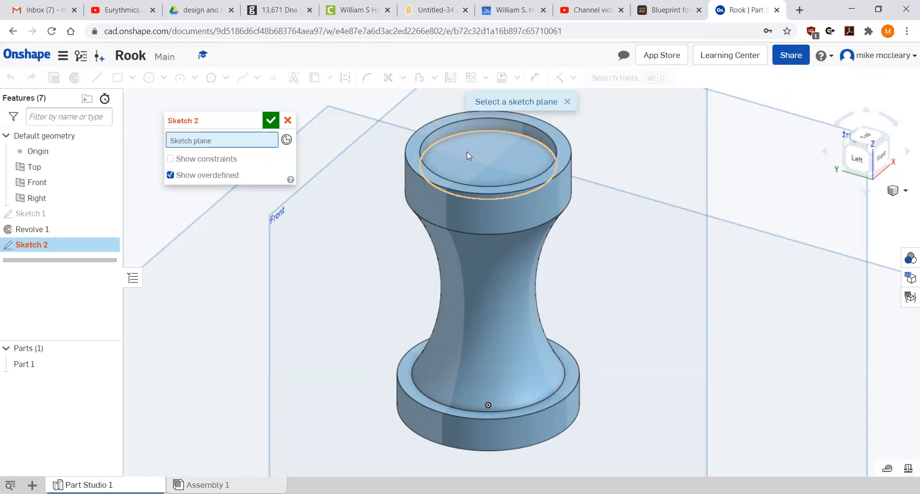
{"action": "left_click", "coordinate": [412, 150]}
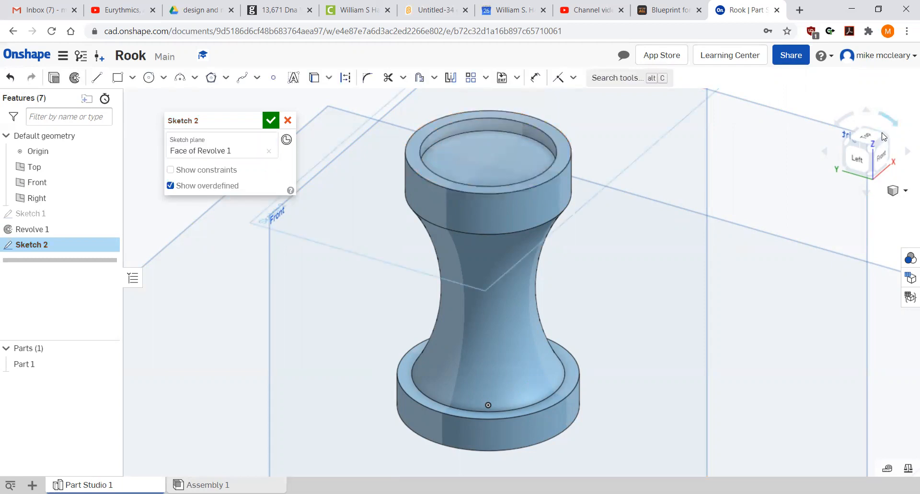
{"action": "left_click", "coordinate": [865, 137]}
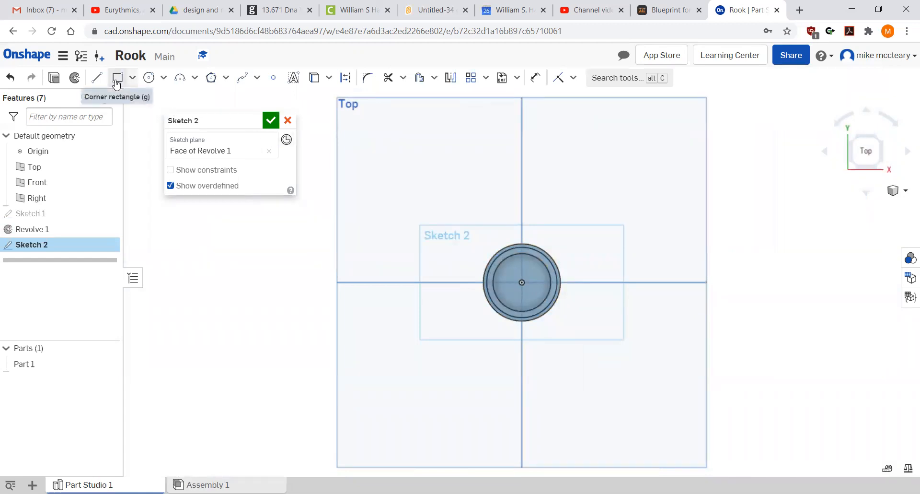
- Draw a vertical center-point rectangle on the origin, 0.1 wide and about 1.4 long, extending past the rook's outline at both ends
{"action": "left_click", "coordinate": [131, 81]}
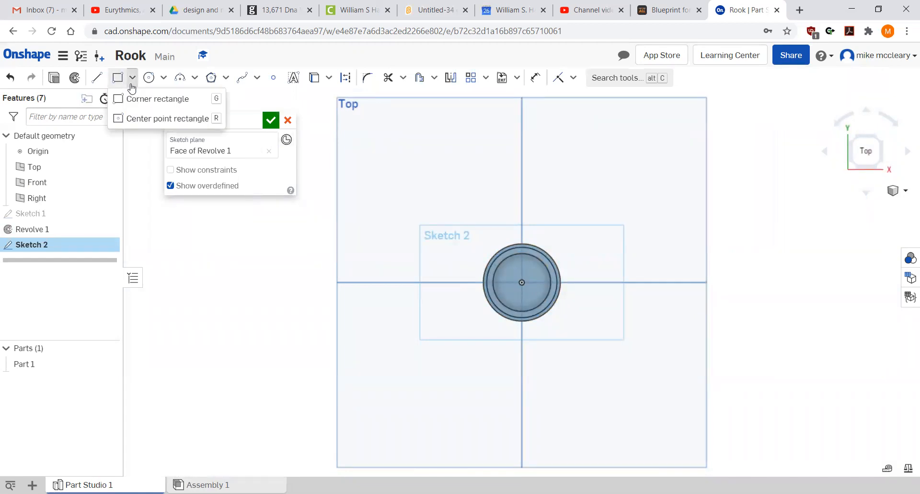
{"action": "left_click", "coordinate": [121, 119]}
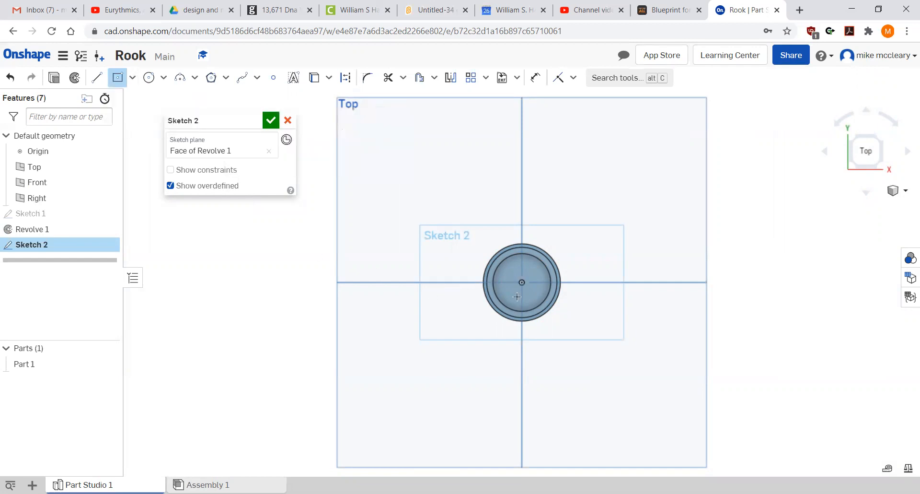
{"action": "left_click", "coordinate": [522, 282]}
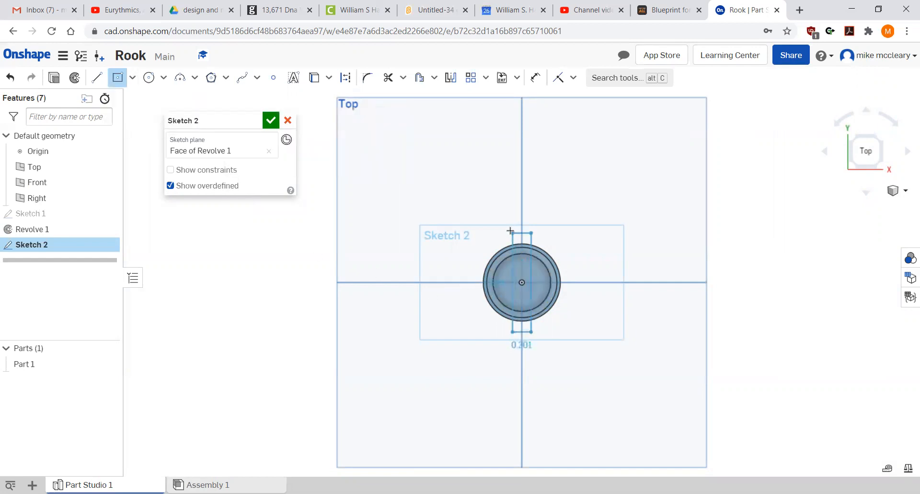
{"action": "scroll", "coordinate": [511, 231], "scroll_direction": "up", "scroll_amount": 5}
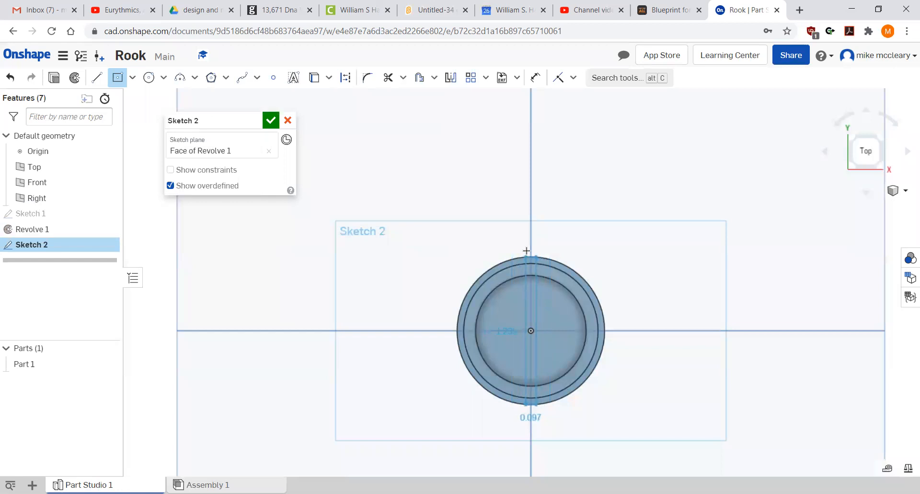
{"action": "left_click", "coordinate": [522, 248]}
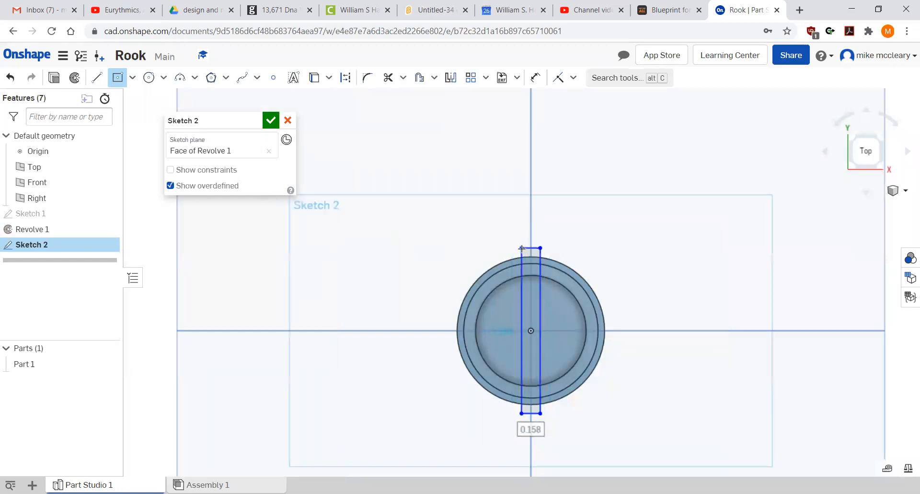
{"action": "type", "text": "."}
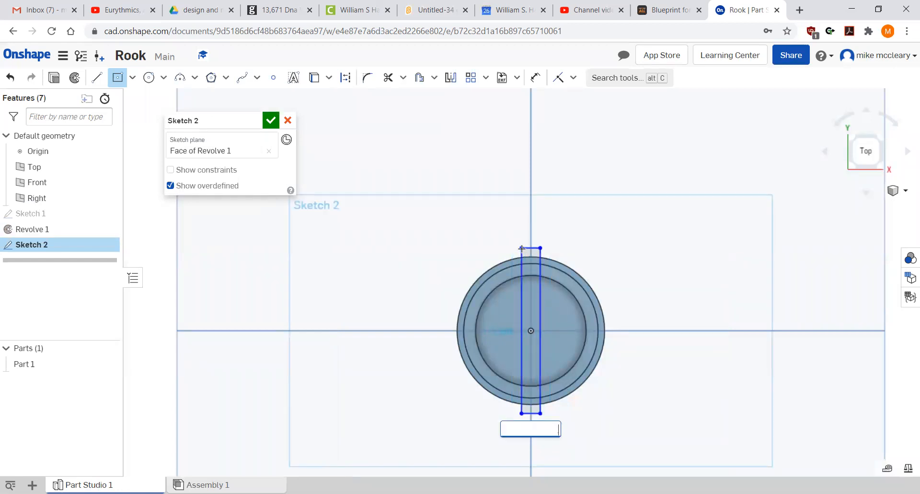
{"action": "type", "text": "1"}
{"action": "key", "text": "Return"}
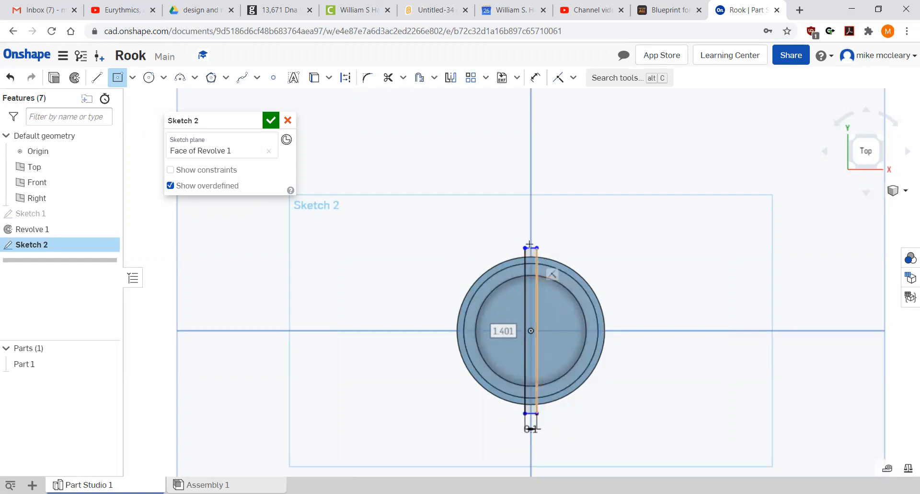
- Draw a crossing horizontal center-point rectangle on the origin, about 1.93 long and 0.1 wide, and end the rectangle command
{"action": "left_click", "coordinate": [530, 330]}
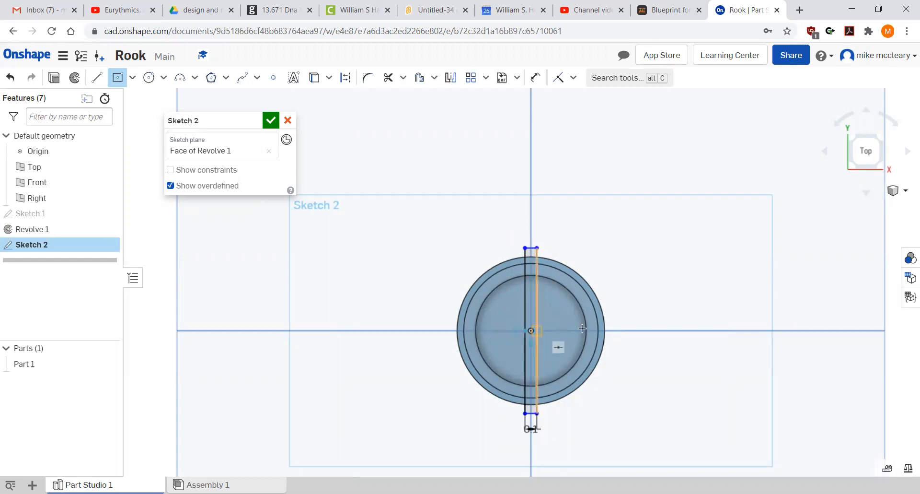
{"action": "left_click", "coordinate": [645, 323]}
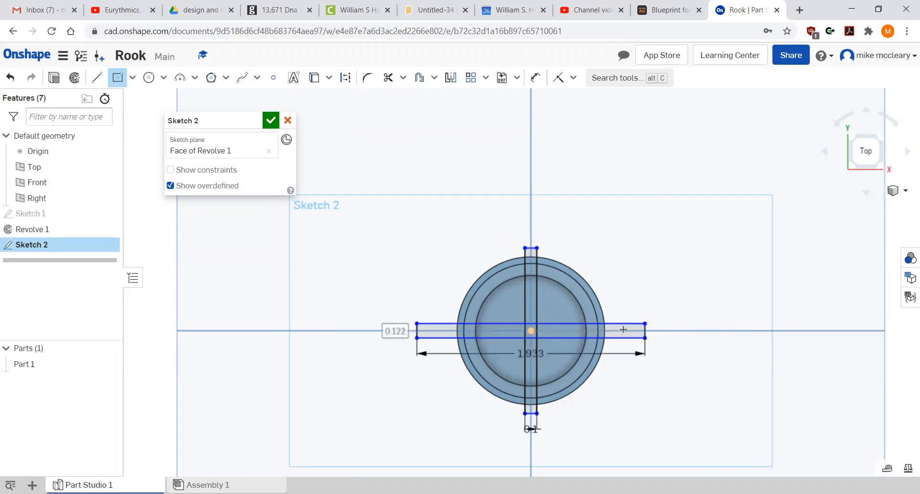
{"action": "type", "text": "."}
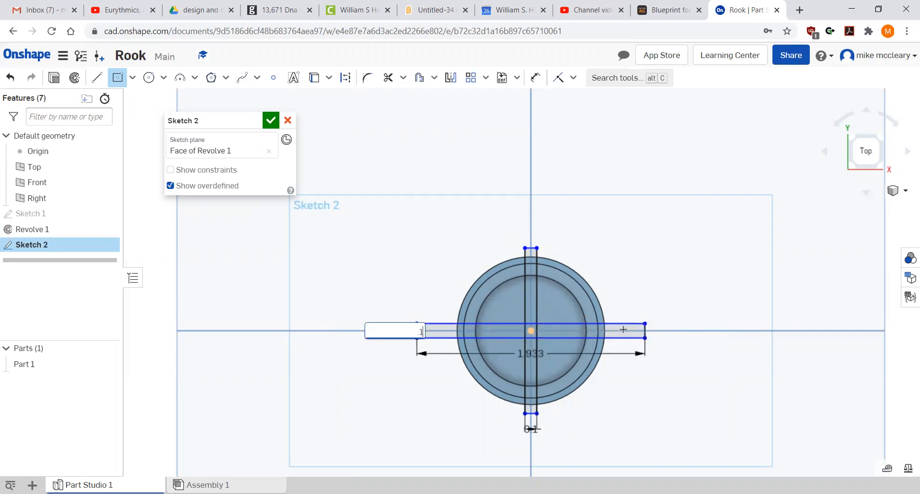
{"action": "type", "text": "1"}
{"action": "key", "text": "Return"}
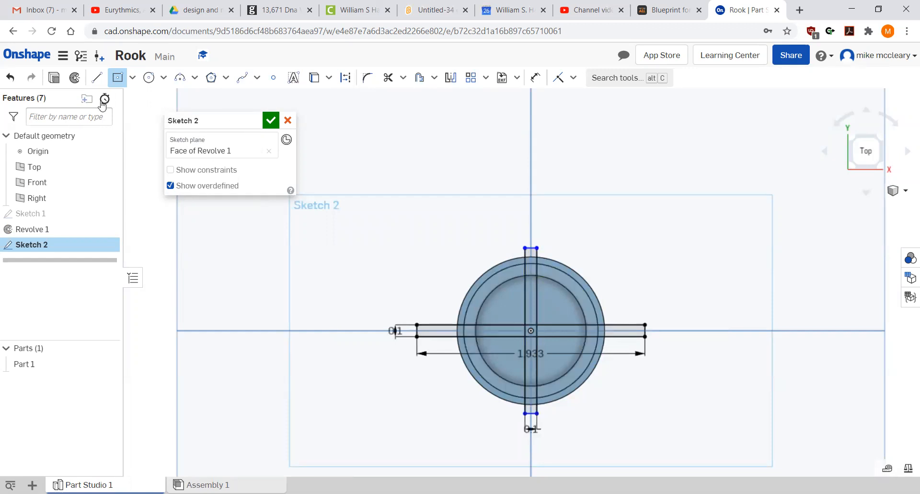
{"action": "right_click", "coordinate": [244, 235]}
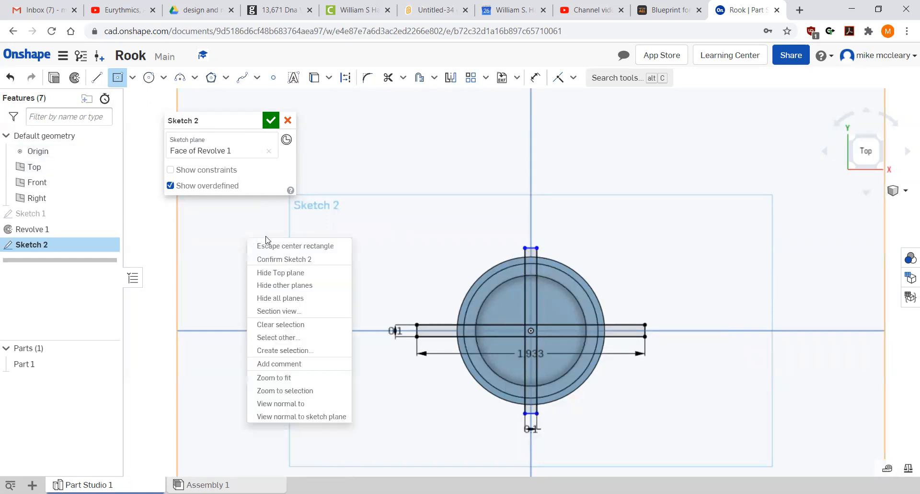
{"action": "left_click", "coordinate": [286, 248]}
- Rotate both crossed rectangles 45 degrees about the origin with the sketch Transform tool
{"action": "left_click_drag", "start_coordinate": [365, 174], "coordinate": [747, 448]}
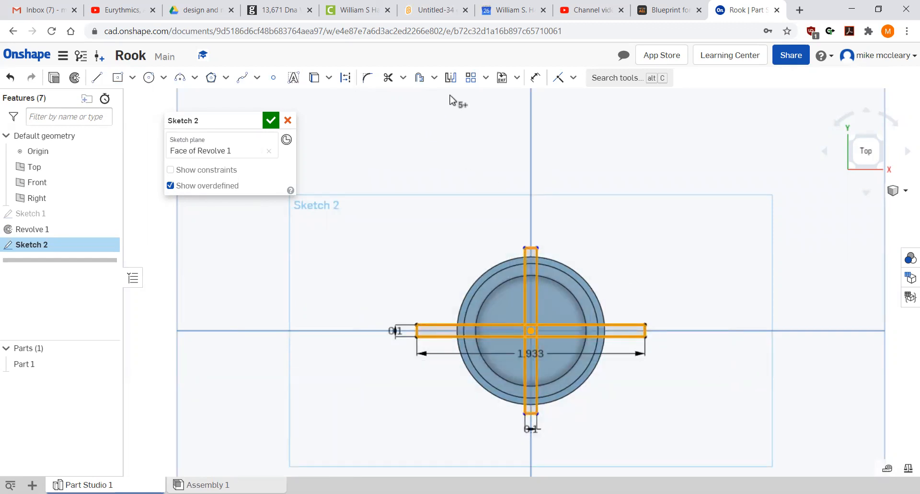
{"action": "left_click", "coordinate": [486, 77]}
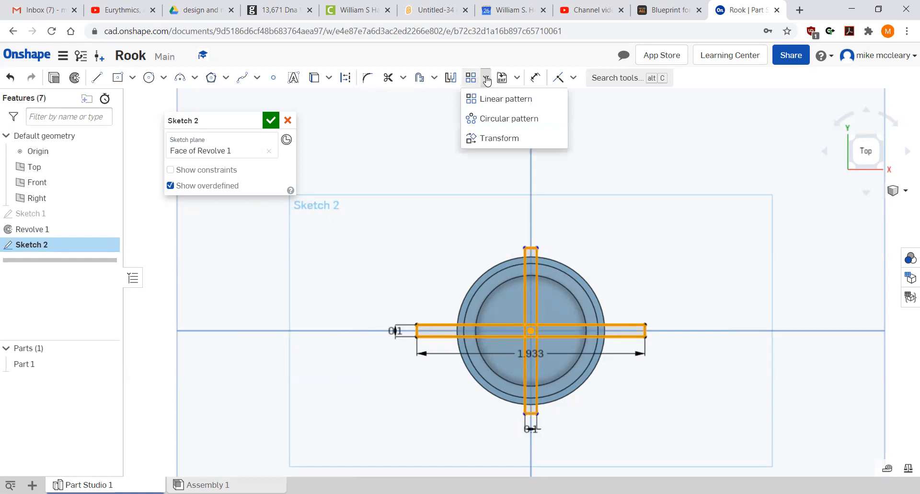
{"action": "left_click", "coordinate": [495, 140]}
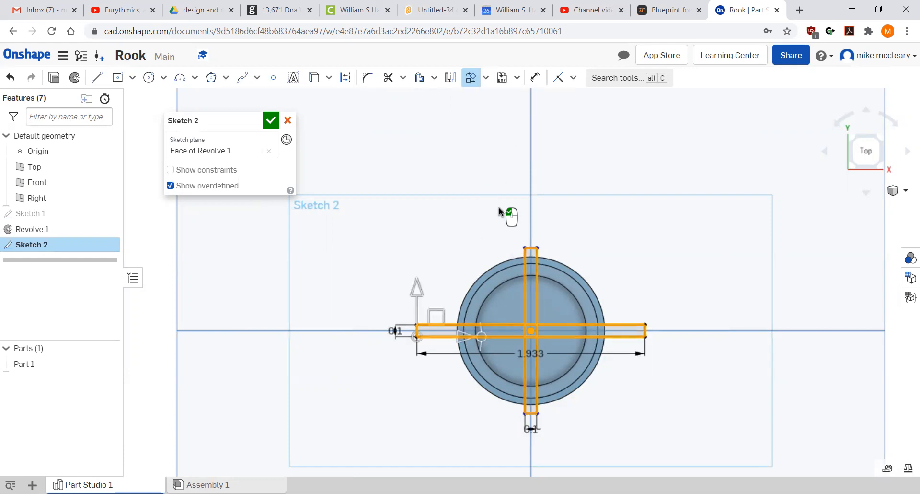
{"action": "mouse_move", "coordinate": [414, 338]}
{"action": "left_mouse_down"}
{"action": "mouse_move", "coordinate": [502, 342]}
{"action": "mouse_move", "coordinate": [530, 331]}
{"action": "left_mouse_up"}
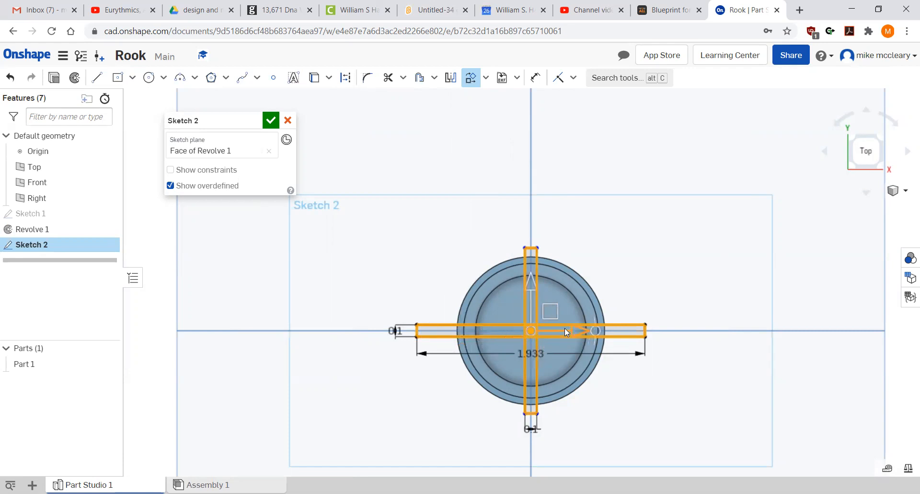
{"action": "left_click_drag", "start_coordinate": [598, 329], "coordinate": [575, 294]}
{"action": "type", "text": "45"}
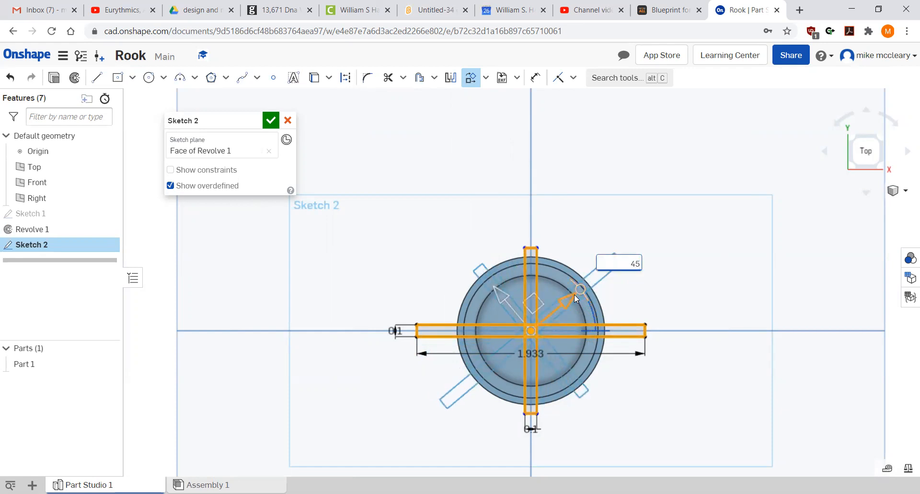
{"action": "key", "text": "Return"}
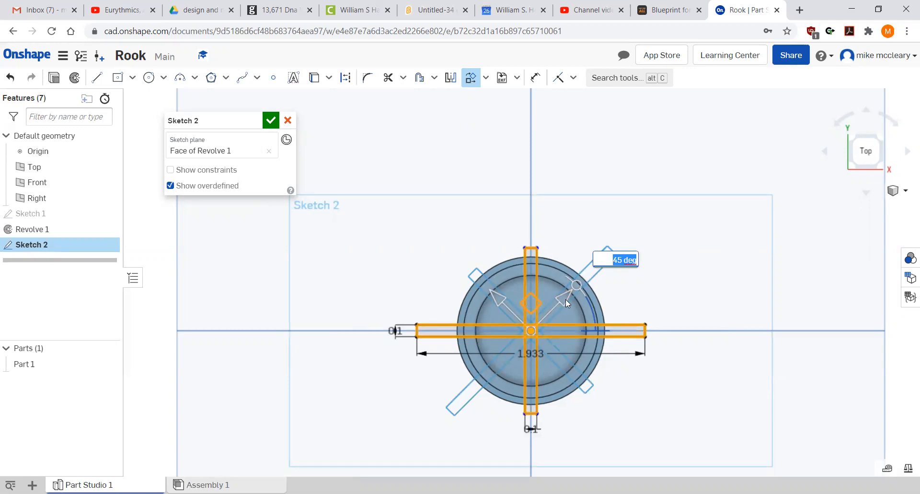
{"action": "left_click", "coordinate": [625, 292]}
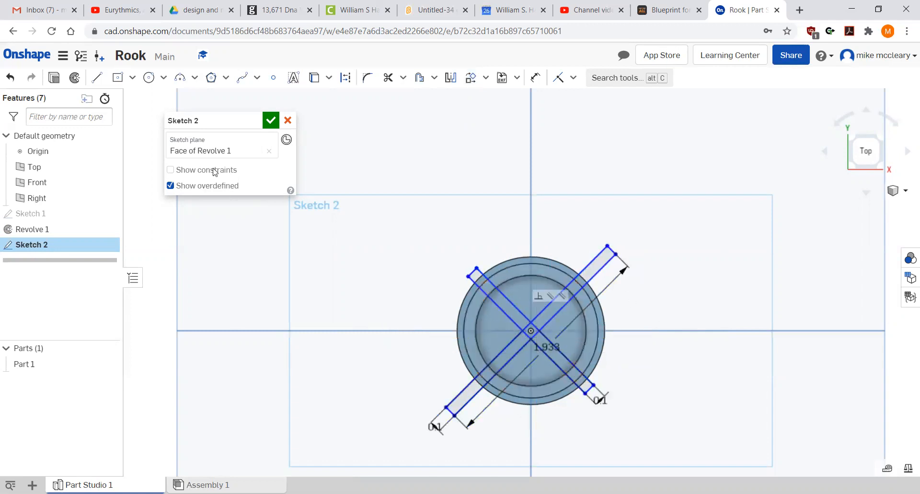
- Try to add a horizontal center-point rectangle on the origin, about 1.9 long and 0.1 wide, across the diagonal pair
{"action": "left_click", "coordinate": [117, 77]}
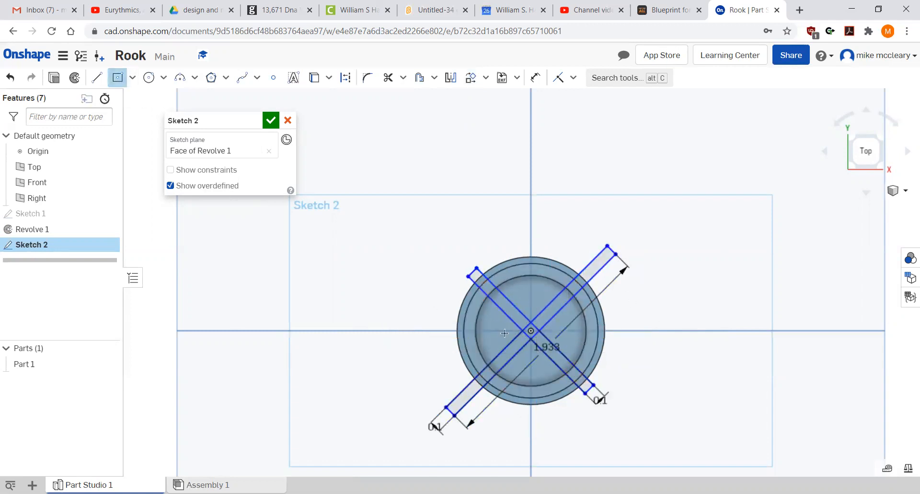
{"action": "left_click", "coordinate": [531, 330]}
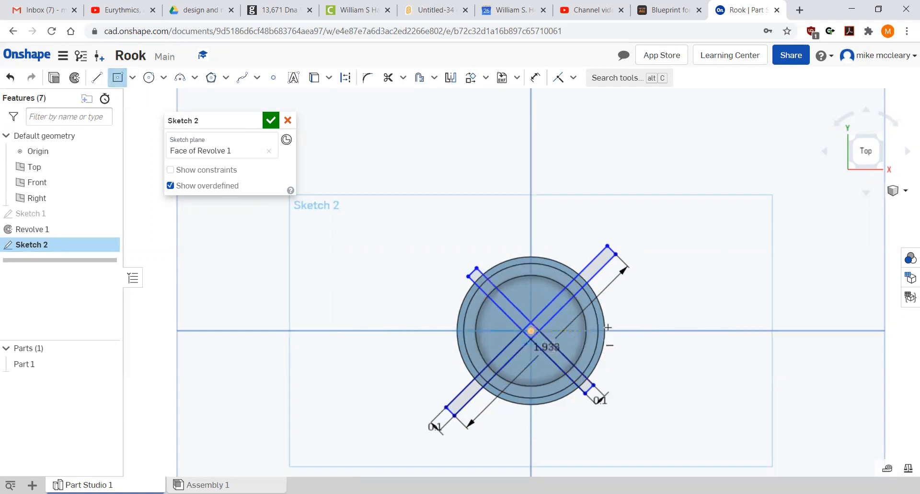
{"action": "left_click", "coordinate": [644, 319]}
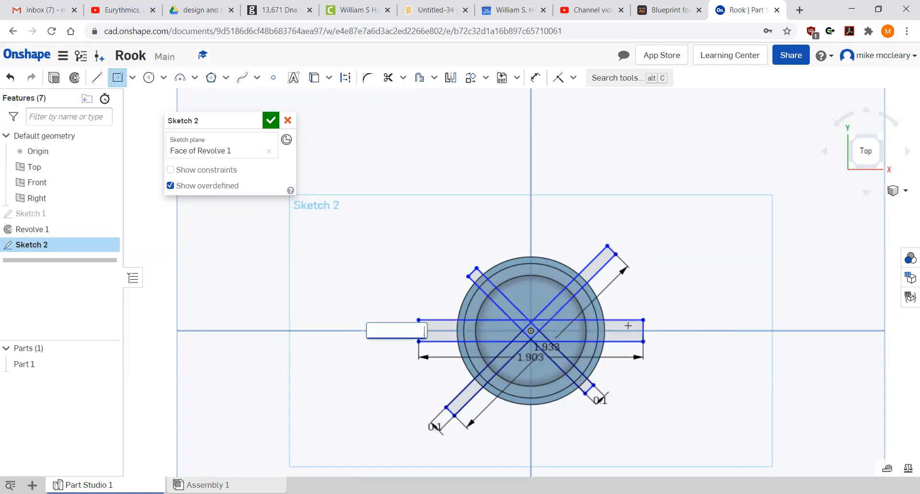
{"action": "type", "text": ".1"}
{"action": "key", "text": "Return"}
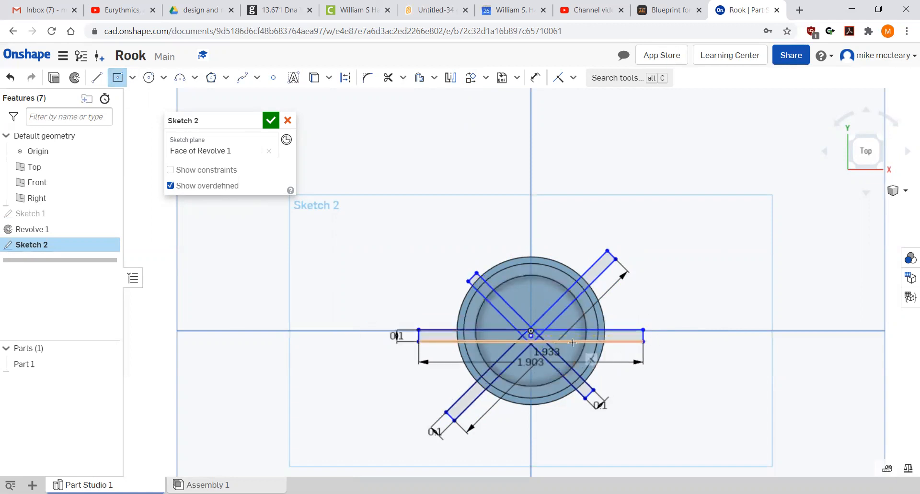
- Leave the rectangle command and undo the added horizontal rectangle together with its dimensions
{"action": "key", "text": "Escape"}
{"action": "key", "text": "ctrl+z"}
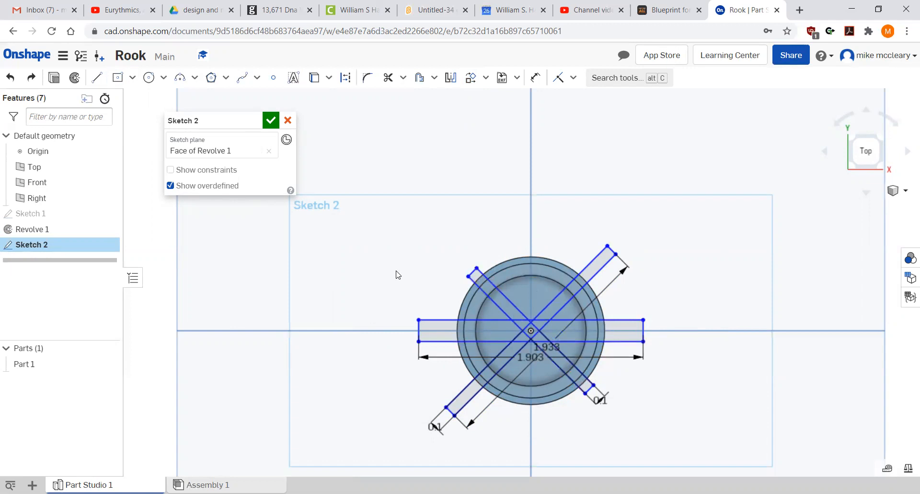
{"action": "key", "text": "ctrl+z"}
{"action": "key", "text": "ctrl+z"}
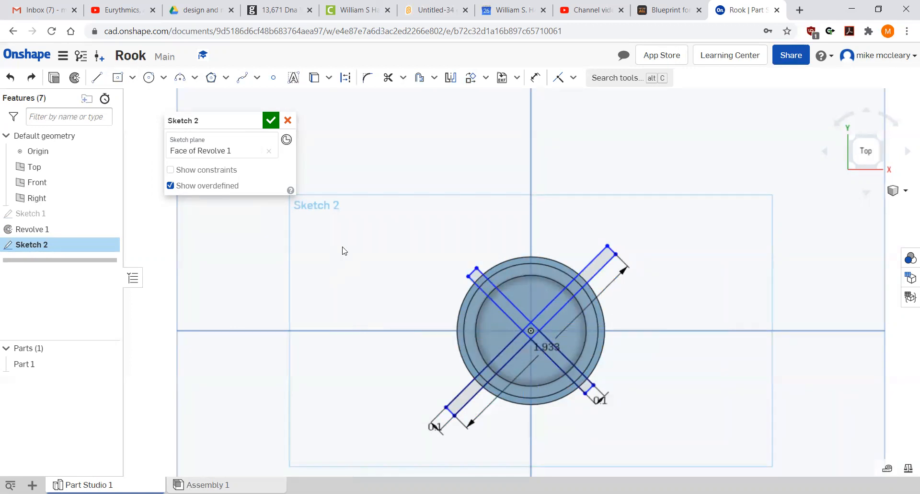
- Draw a horizontal center-point rectangle on the origin, about 1.99 long and 0.1 wide, across the diagonal pair
{"action": "left_click", "coordinate": [117, 77]}
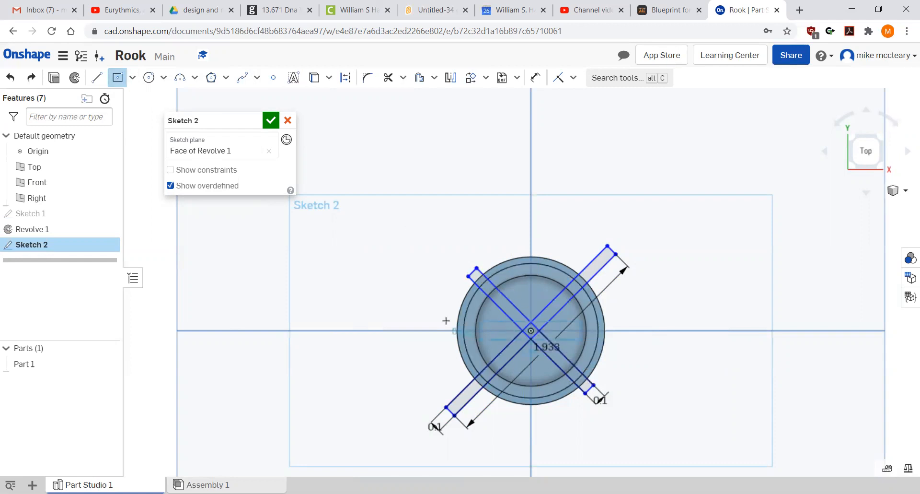
{"action": "left_click", "coordinate": [413, 325]}
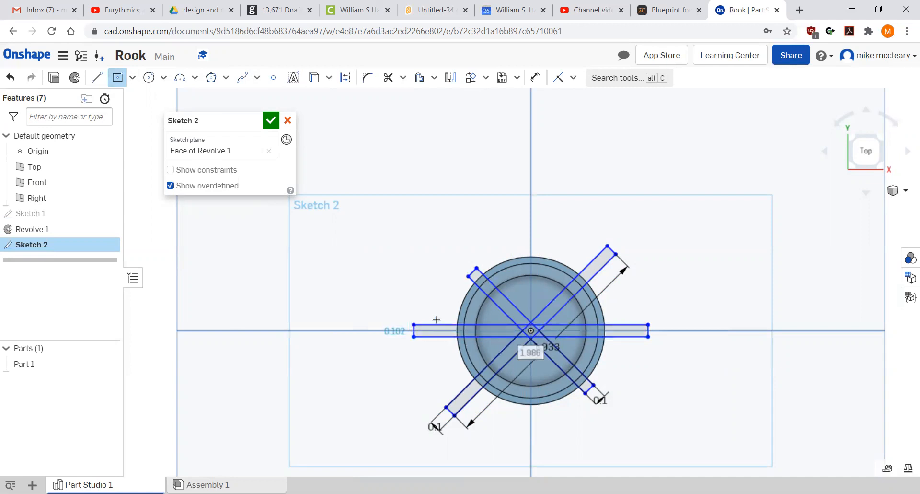
{"action": "type", "text": ".1"}
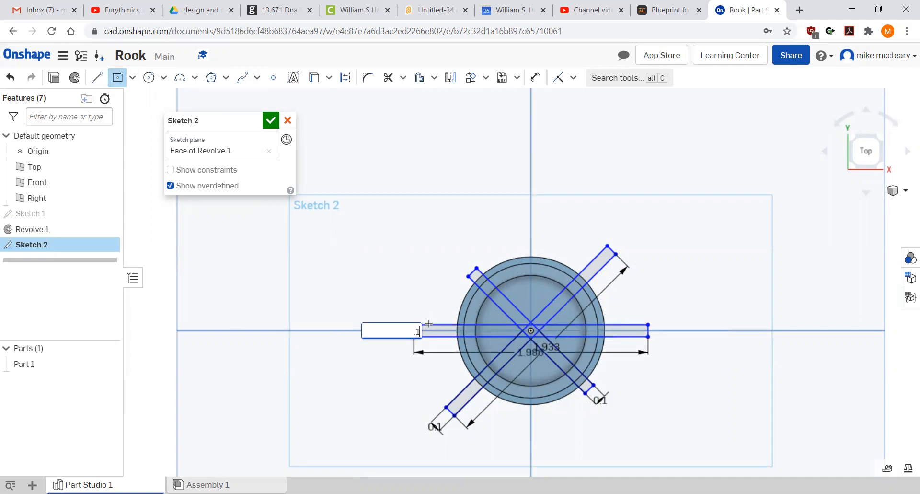
{"action": "key", "text": "Return"}
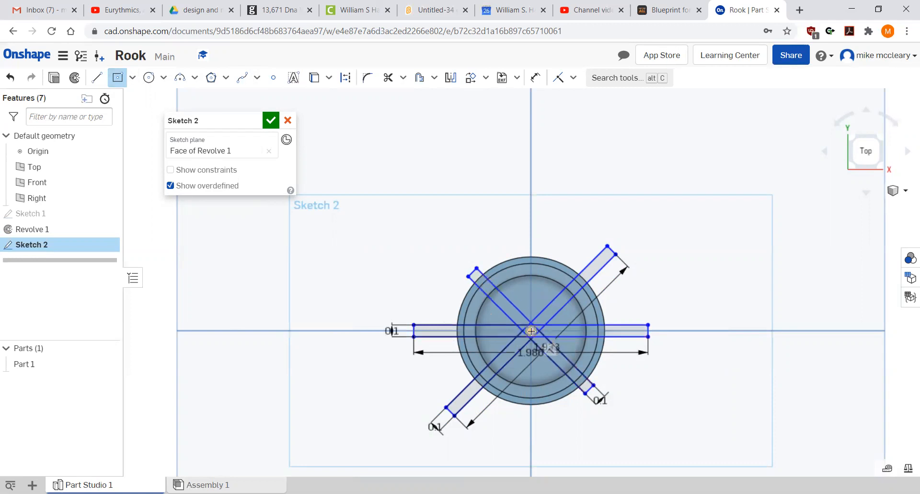
- Draw a vertical center-point rectangle on the origin, about 1.8 long and 0.1 wide, and accept the sketch
{"action": "left_click", "coordinate": [531, 330]}
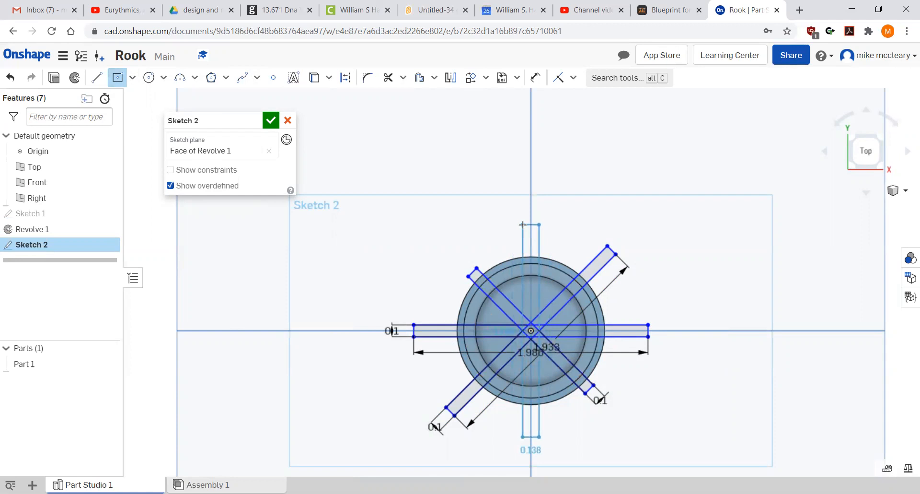
{"action": "left_click", "coordinate": [522, 224]}
{"action": "type", "text": "0.1"}
{"action": "key", "text": "Tab"}
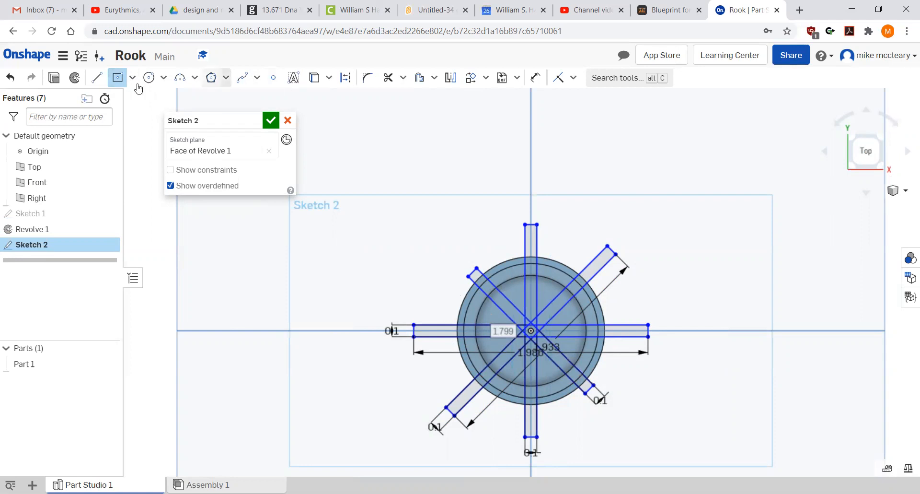
{"action": "left_click", "coordinate": [271, 121]}
- Extrude the crossed rectangles as a blind Remove cut, 0.1 in deep, down into the rook's top rim
{"action": "key", "text": "shift+e"}
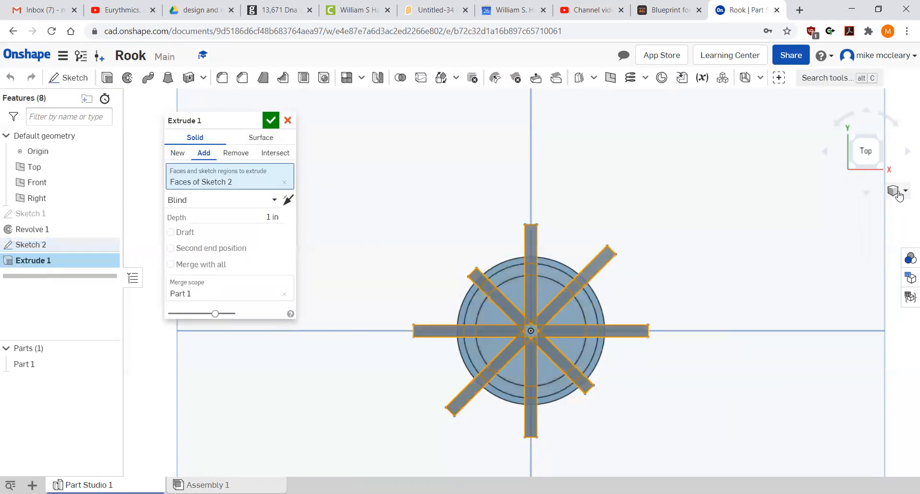
{"action": "left_click", "coordinate": [899, 196]}
{"action": "left_click", "coordinate": [863, 233]}
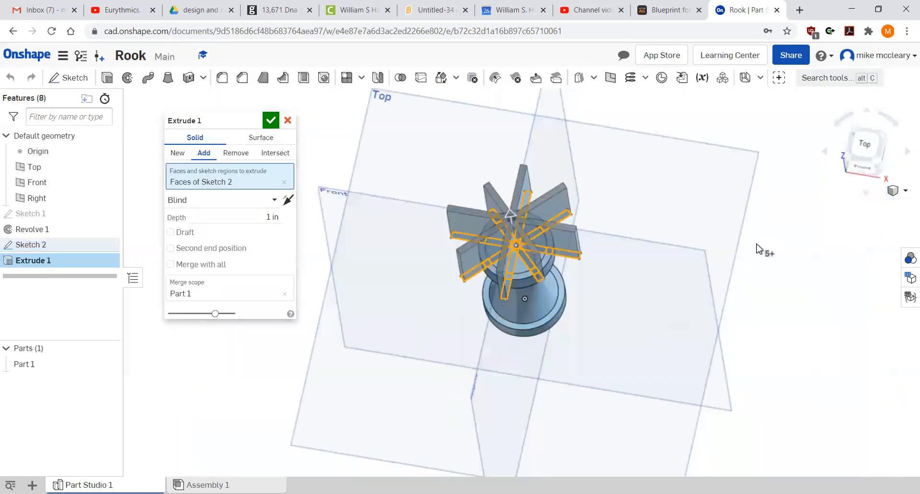
{"action": "scroll", "coordinate": [506, 221], "scroll_direction": "up", "scroll_amount": 5}
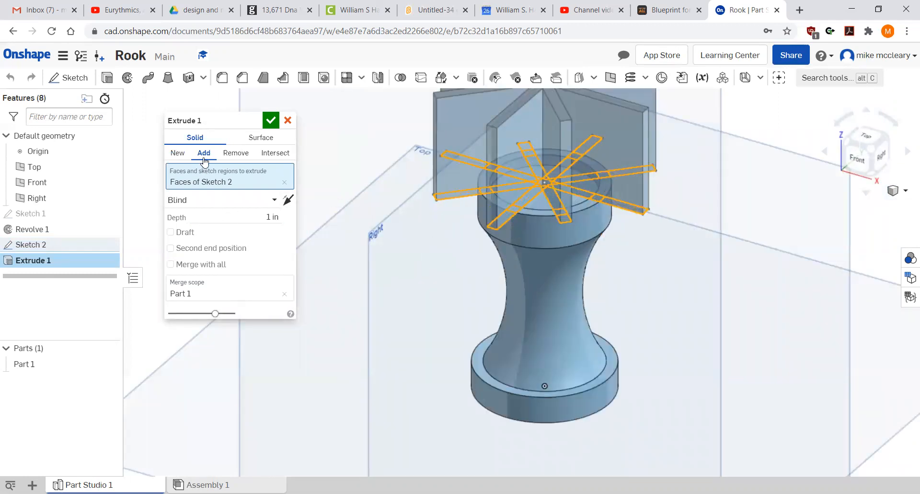
{"action": "left_click", "coordinate": [235, 153]}
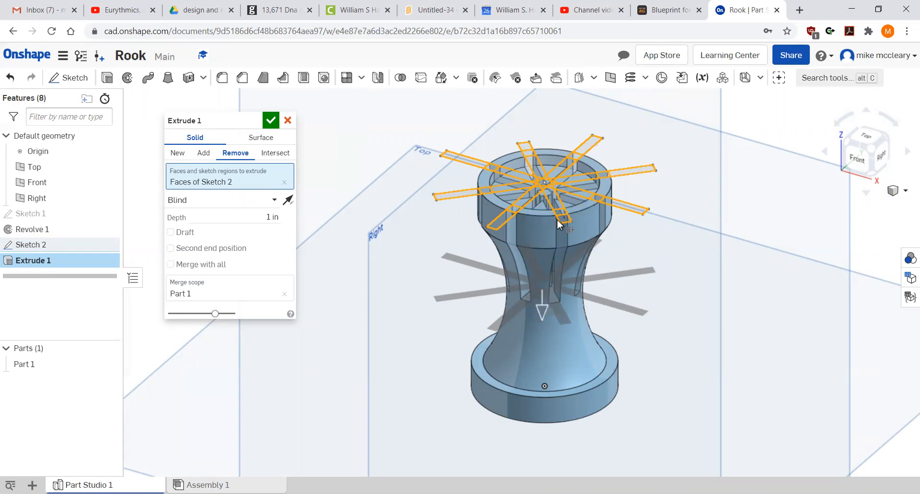
{"action": "left_click", "coordinate": [287, 201]}
{"action": "left_click", "coordinate": [288, 204]}
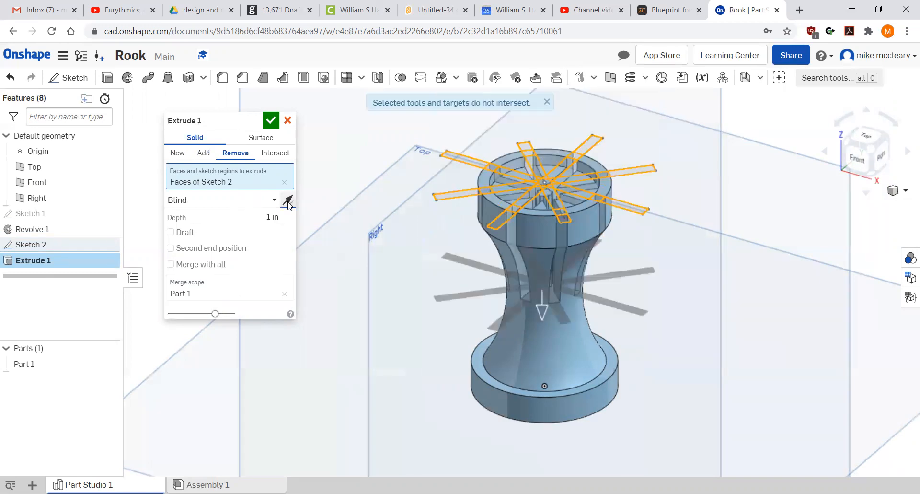
{"action": "left_click", "coordinate": [257, 221]}
{"action": "key", "text": "BackSpace"}
{"action": "type", "text": ".1"}
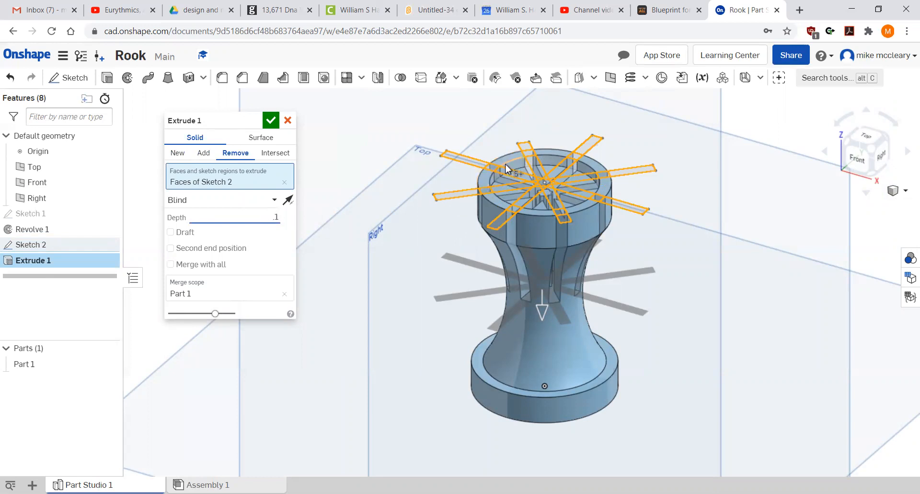
{"action": "key", "text": "Return"}
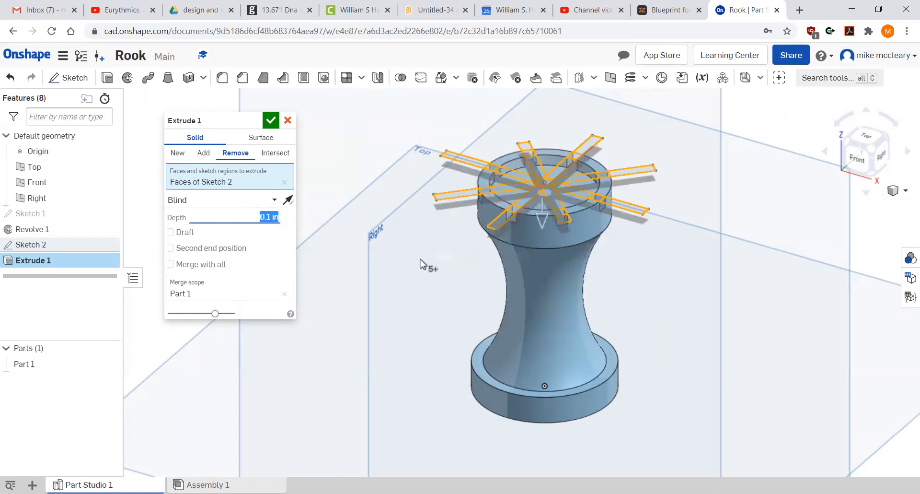
{"action": "left_click", "coordinate": [270, 120]}
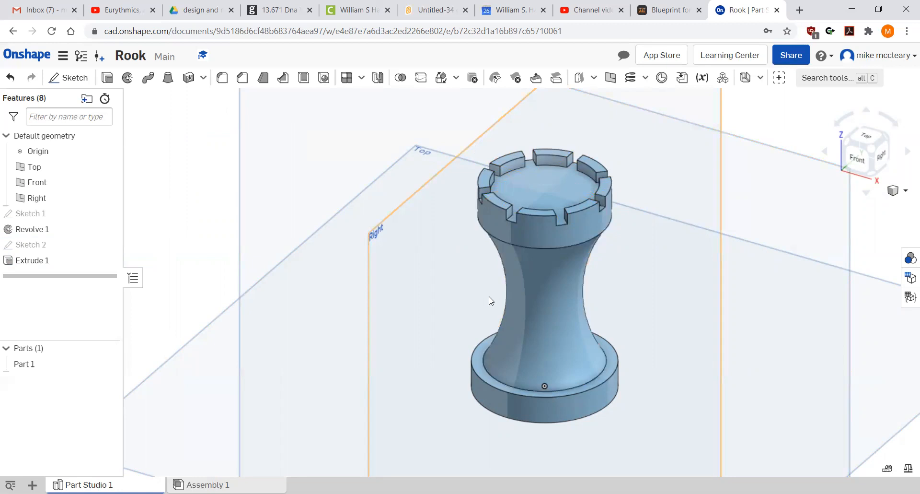
- Set the depth of the battlement notch cut to 0.05 in and accept the change
{"action": "double_click", "coordinate": [36, 260]}
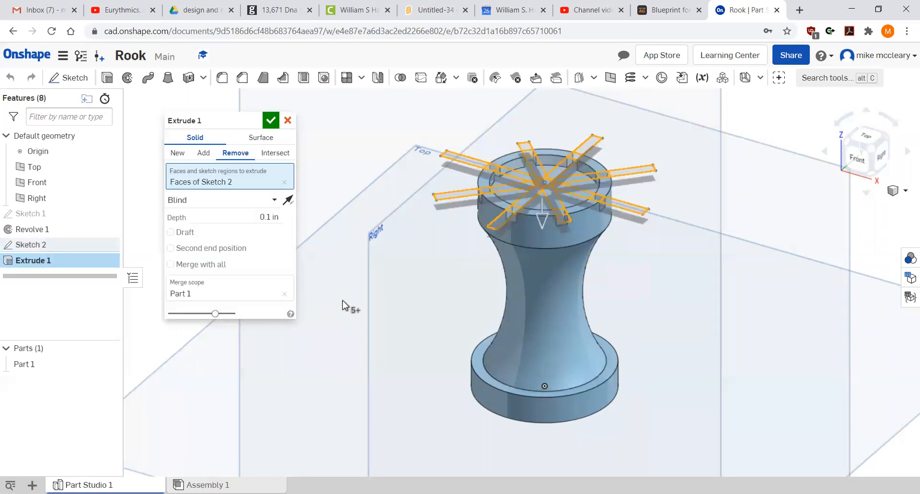
{"action": "left_click", "coordinate": [269, 216]}
{"action": "key", "text": "BackSpace"}
{"action": "type", "text": ".05"}
{"action": "key", "text": "Return"}
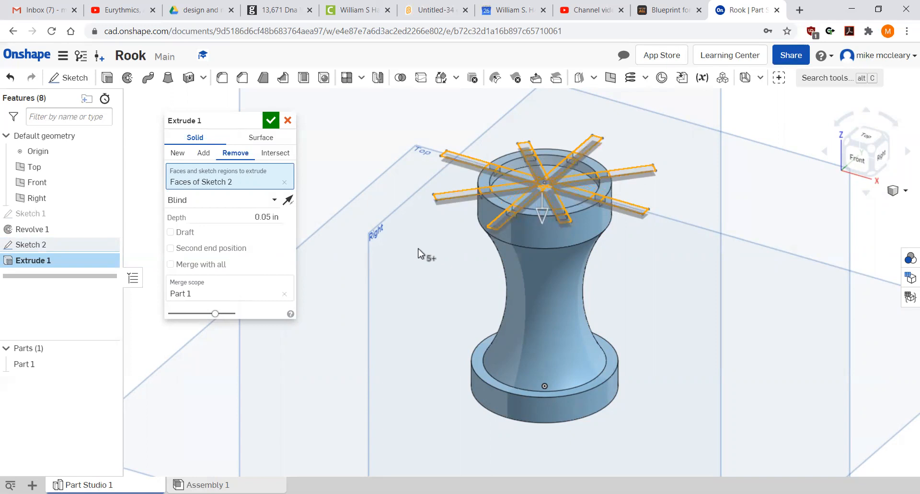
{"action": "left_click", "coordinate": [271, 120]}
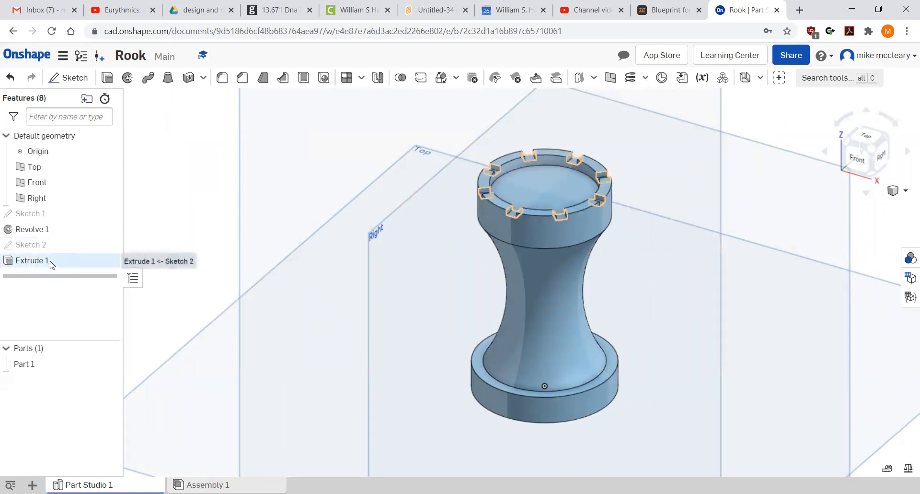
- Set the depth of the battlement notch cut to 0.15 in and accept the change
{"action": "left_click", "coordinate": [264, 217]}
{"action": "key", "text": "BackSpace"}
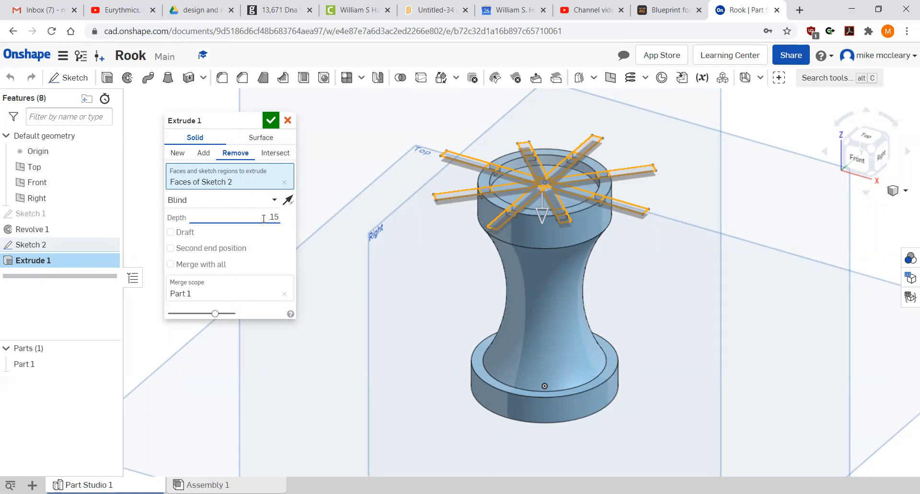
{"action": "key", "text": "Return"}
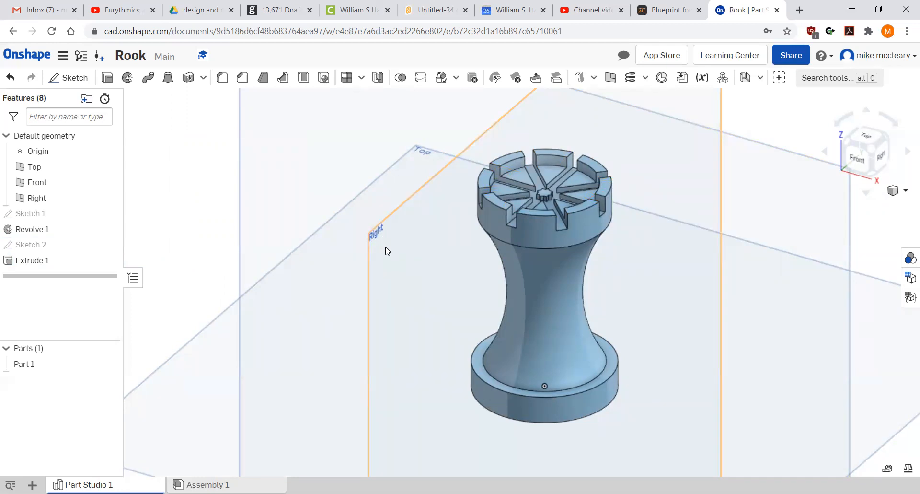
- Set the depth of the battlement notch cut to 0.1 in and accept the change
{"action": "left_click", "coordinate": [39, 261]}
{"action": "double_click", "coordinate": [40, 265]}
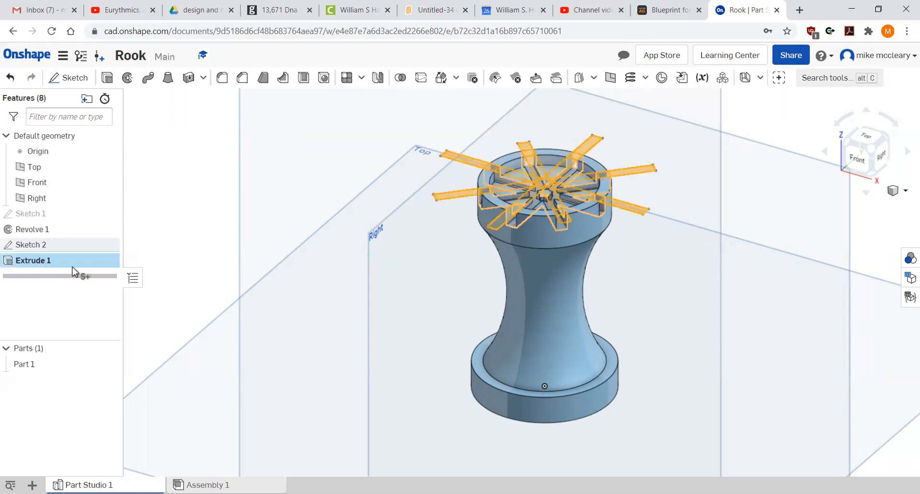
{"action": "left_click", "coordinate": [257, 218]}
{"action": "key", "text": "BackSpace"}
{"action": "type", "text": ".1"}
{"action": "key", "text": "Return"}
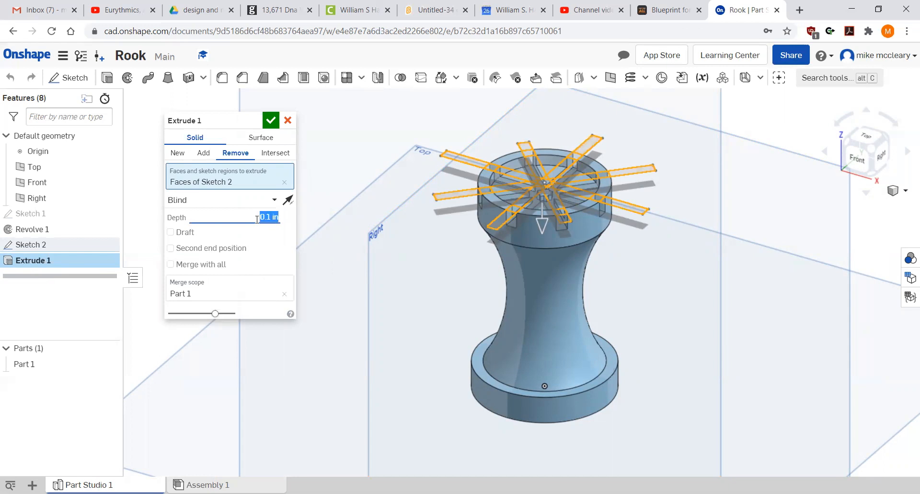
{"action": "left_click", "coordinate": [271, 120]}
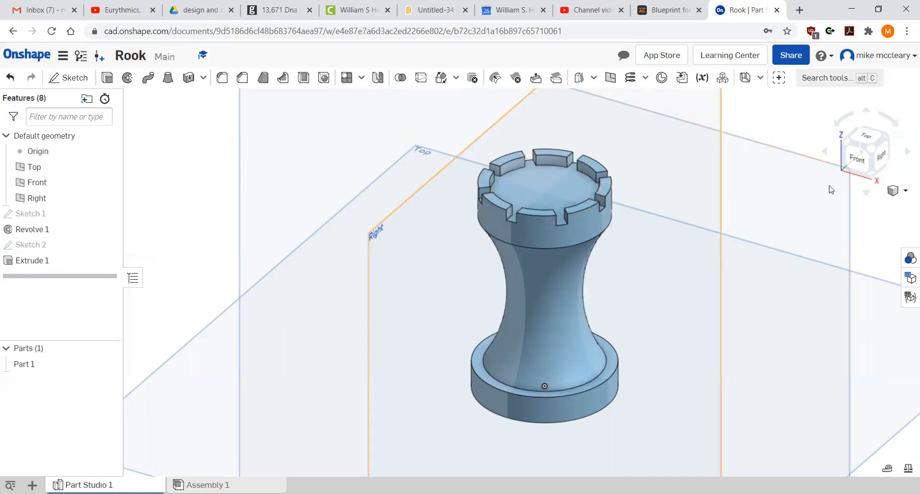
- Start a new sketch on the rook's flat bottom face and look at it straight on from below
{"action": "left_click", "coordinate": [873, 171]}
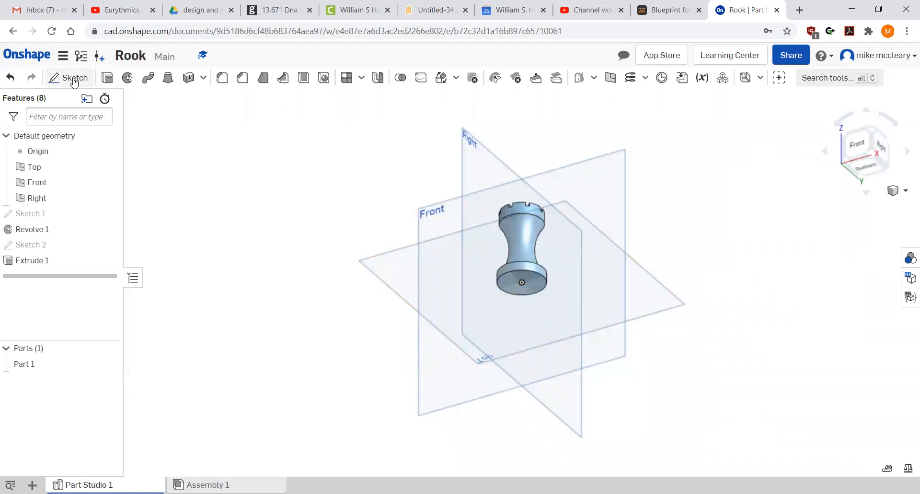
{"action": "key", "text": "shift+s"}
{"action": "left_click", "coordinate": [512, 281]}
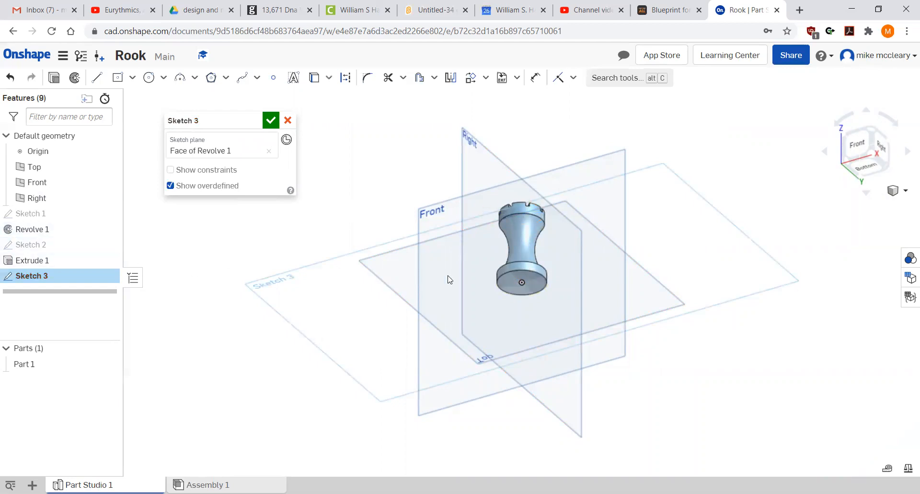
{"action": "left_click", "coordinate": [866, 165]}
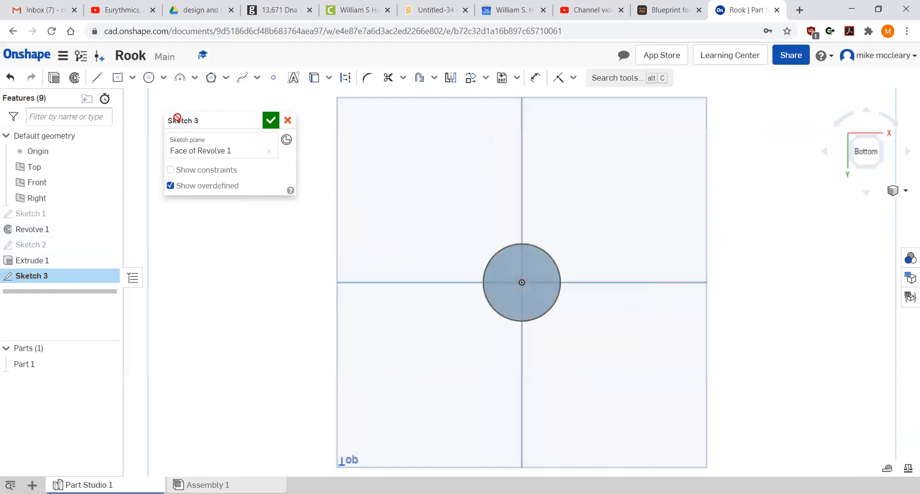
- Add a sketch text with the maker's surname in Open Sans, in a box just below the origin on the bottom face
{"action": "left_click", "coordinate": [293, 77]}
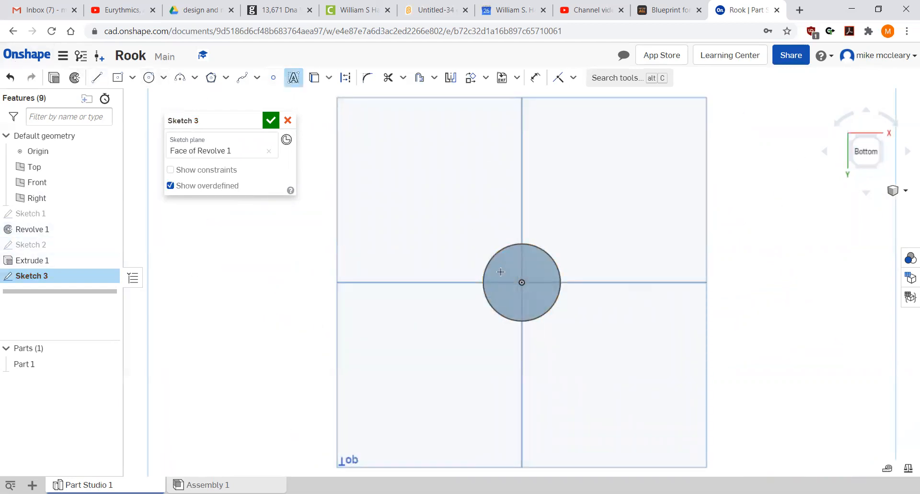
{"action": "left_click", "coordinate": [492, 286]}
{"action": "left_click", "coordinate": [549, 297]}
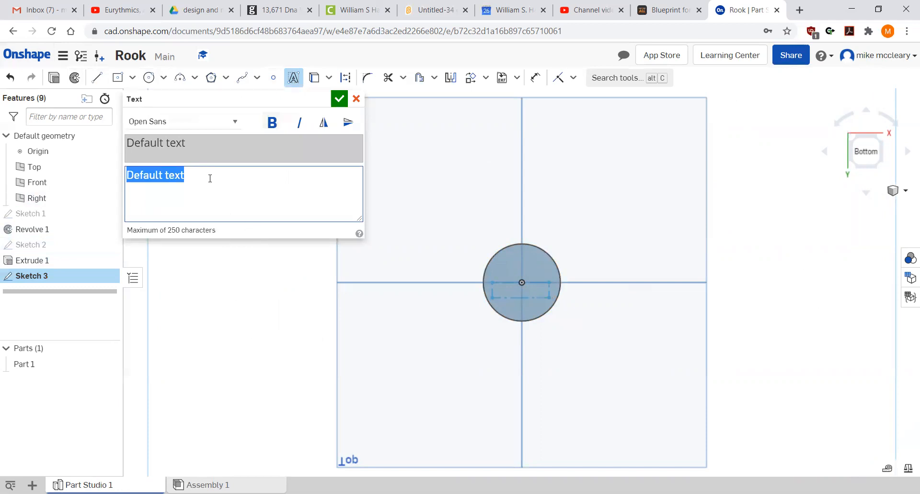
{"action": "type", "text": "McCleary"}
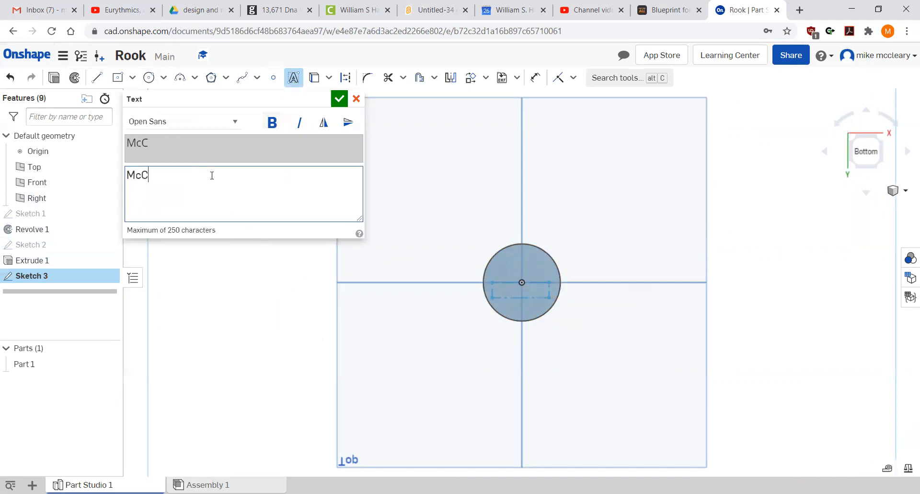
{"action": "key", "text": "Return"}
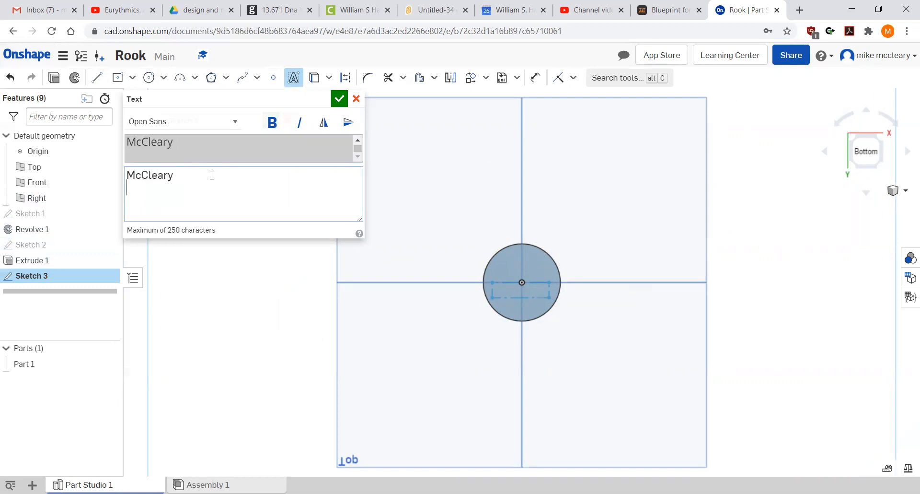
{"action": "left_click", "coordinate": [339, 99]}
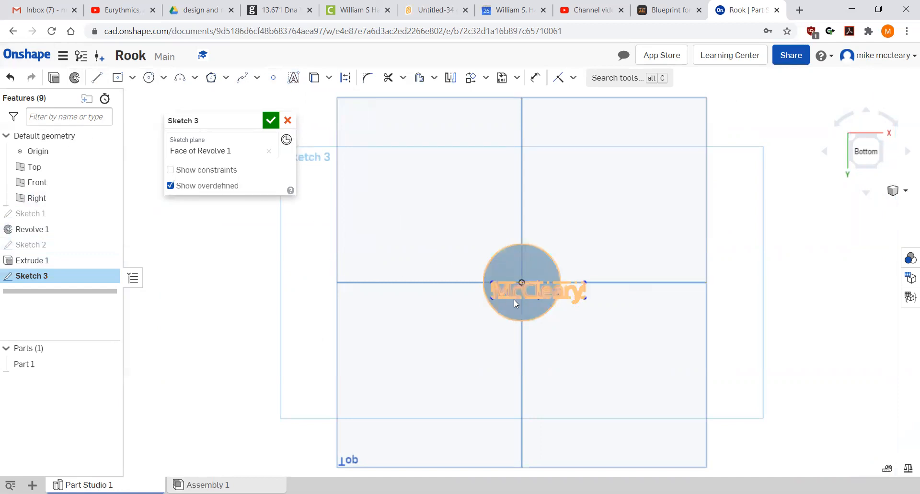
- Move the surname text sideways by its control box to roughly center it on the round bottom face
{"action": "left_click_drag", "start_coordinate": [521, 294], "coordinate": [513, 286]}
{"action": "mouse_move", "coordinate": [457, 264]}
{"action": "left_mouse_down"}
{"action": "mouse_move", "coordinate": [566, 309]}
{"action": "mouse_move", "coordinate": [599, 312]}
{"action": "left_mouse_up"}
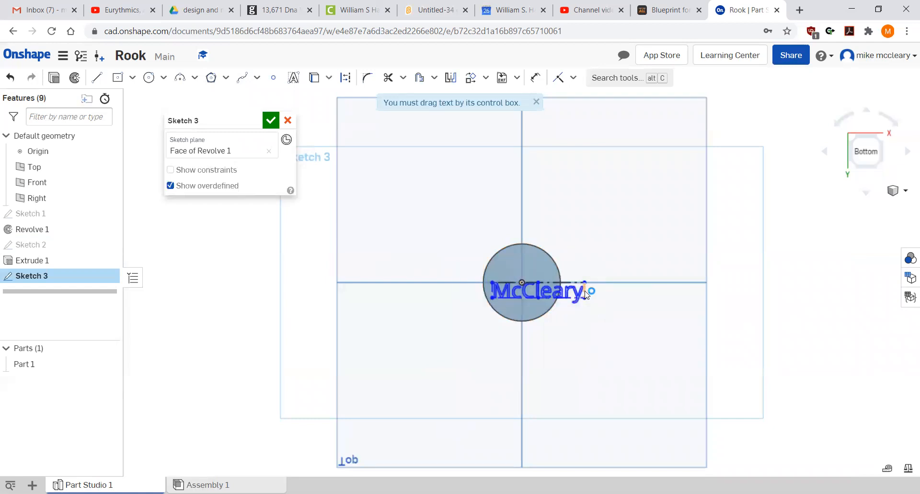
{"action": "key", "text": "Delete"}
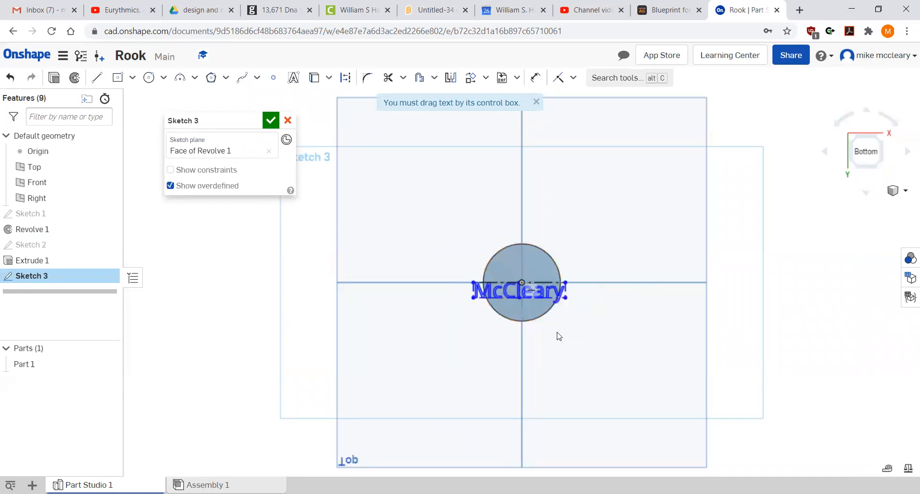
- Transform the whole surname text and its box upward onto the horizontal axis, and shift it sideways so its first letter lies inside the round face
{"action": "key", "text": "Up"}
{"action": "key", "text": "Up"}
{"action": "key", "text": "Up"}
{"action": "key", "text": "Down"}
{"action": "key", "text": "Down"}
{"action": "key", "text": "Down"}
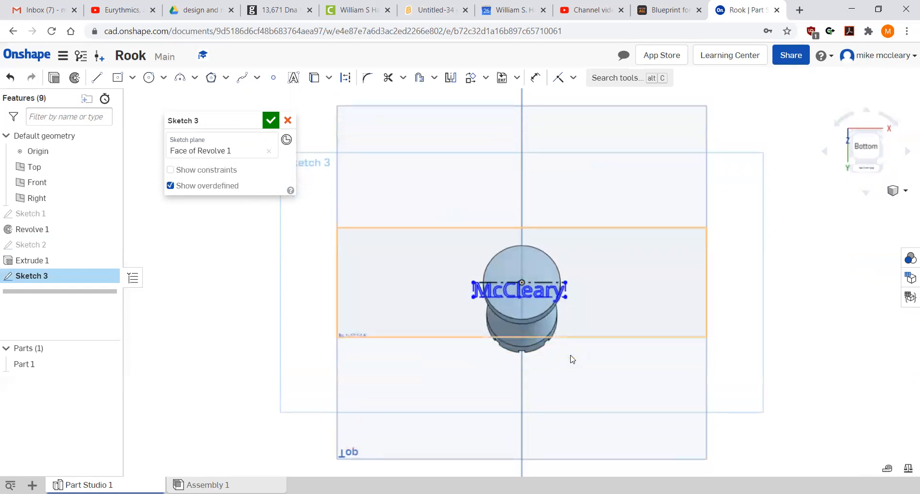
{"action": "scroll", "coordinate": [535, 303], "scroll_direction": "up", "scroll_amount": 5}
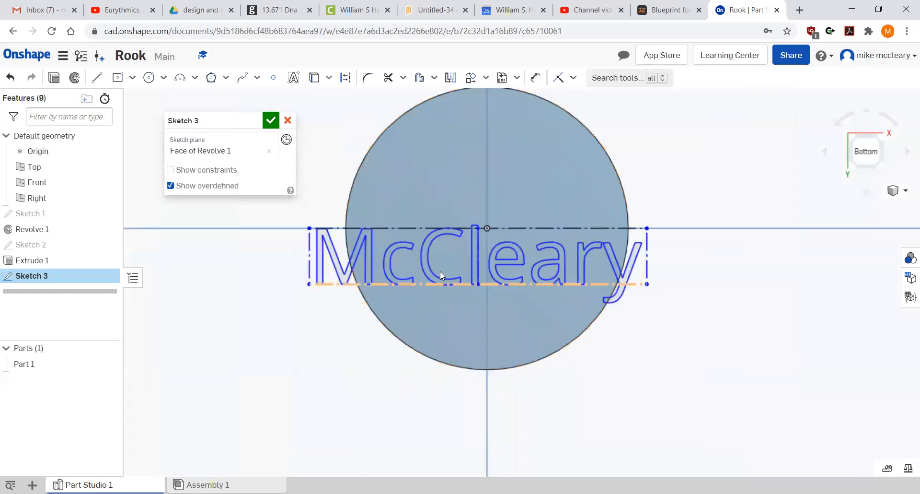
{"action": "left_click_drag", "start_coordinate": [296, 216], "coordinate": [745, 315]}
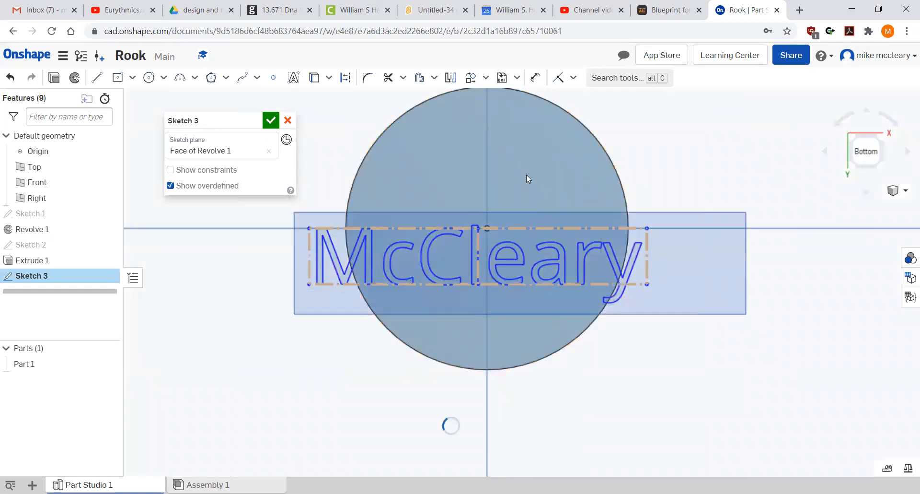
{"action": "left_click", "coordinate": [471, 80]}
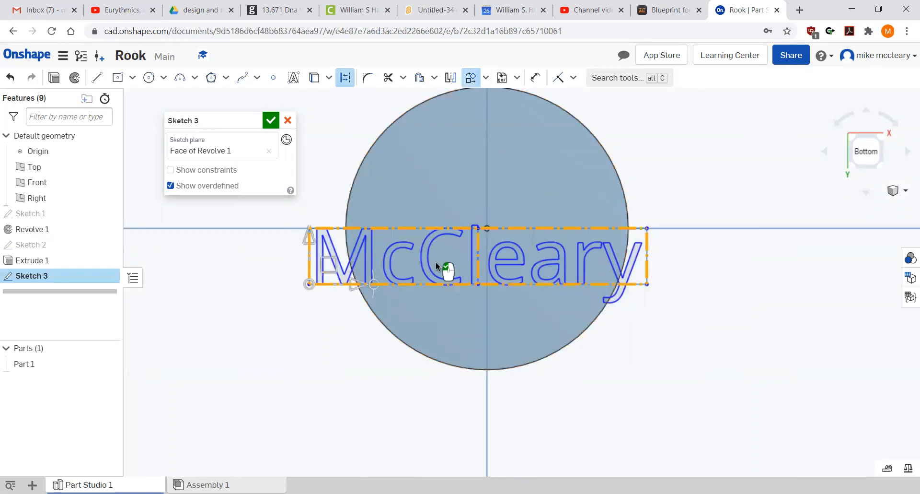
{"action": "left_click_drag", "start_coordinate": [311, 234], "coordinate": [309, 201]}
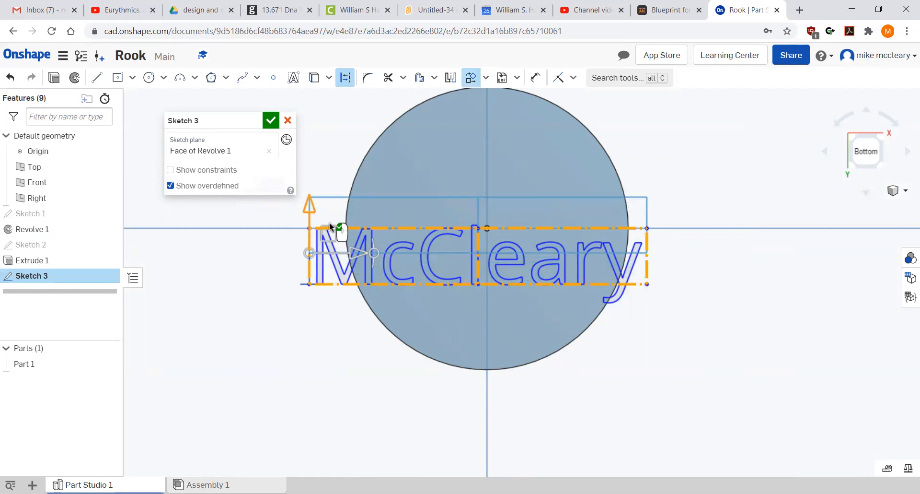
{"action": "left_click_drag", "start_coordinate": [361, 252], "coordinate": [409, 243]}
{"action": "left_click", "coordinate": [700, 301]}
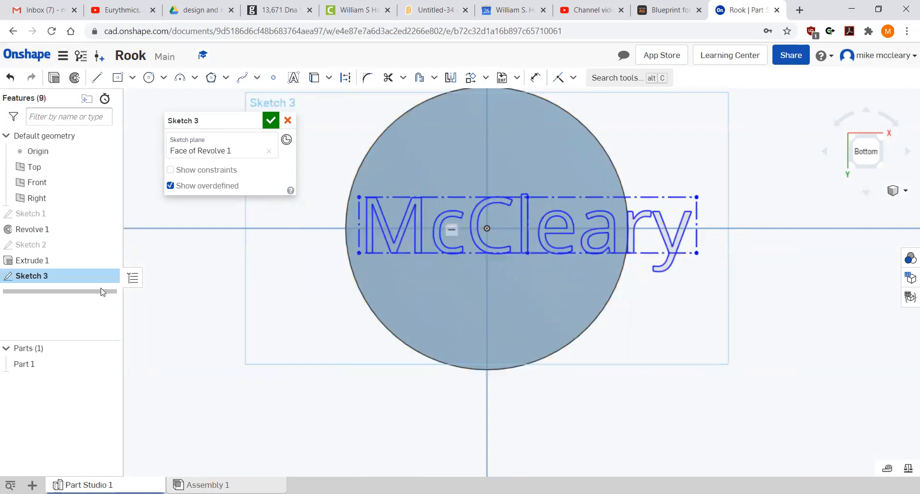
- Edit the sketch text to remove the surname's last two letters so it fits within the round bottom face, and accept the sketch
{"action": "right_click", "coordinate": [429, 236]}
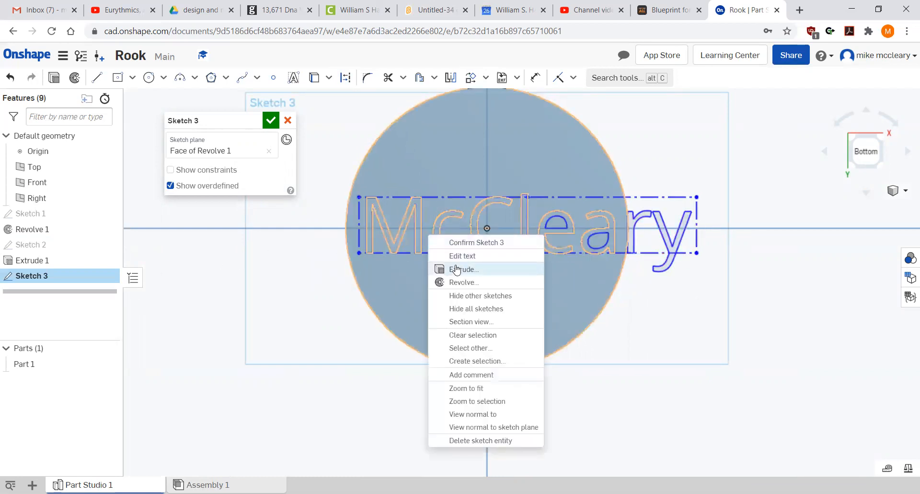
{"action": "left_click", "coordinate": [442, 255]}
{"action": "left_click", "coordinate": [204, 186]}
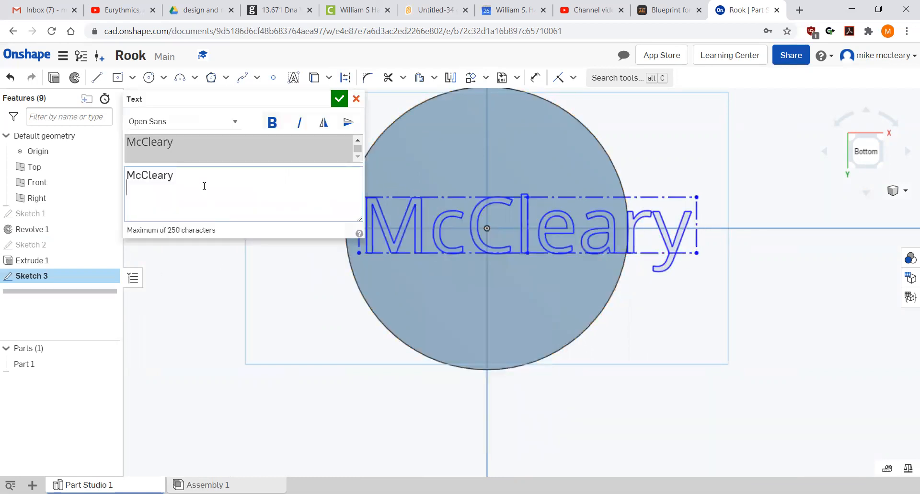
{"action": "key", "text": "BackSpace"}
{"action": "key", "text": "BackSpace"}
{"action": "left_click", "coordinate": [340, 98]}
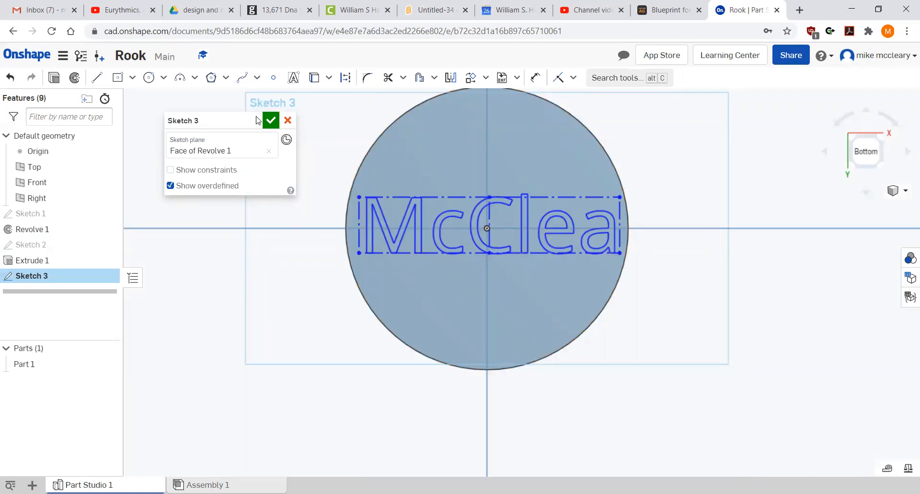
{"action": "left_click", "coordinate": [271, 121]}
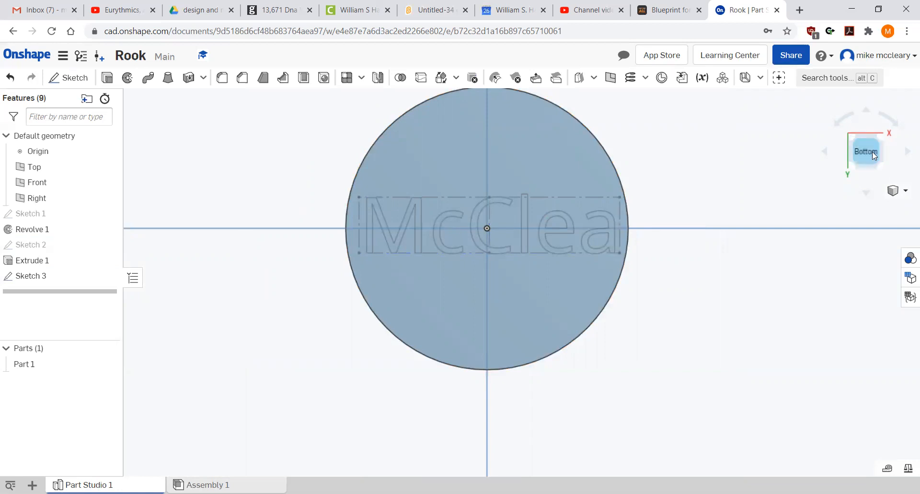
- Engrave the shortened surname into the rook's bottom face with a blind Remove extrude 0.1 in deep
{"action": "mouse_move", "coordinate": [574, 213]}
{"action": "right_mouse_down"}
{"action": "mouse_move", "coordinate": [589, 235]}
{"action": "mouse_move", "coordinate": [580, 226]}
{"action": "right_mouse_up"}
{"action": "left_click", "coordinate": [107, 78]}
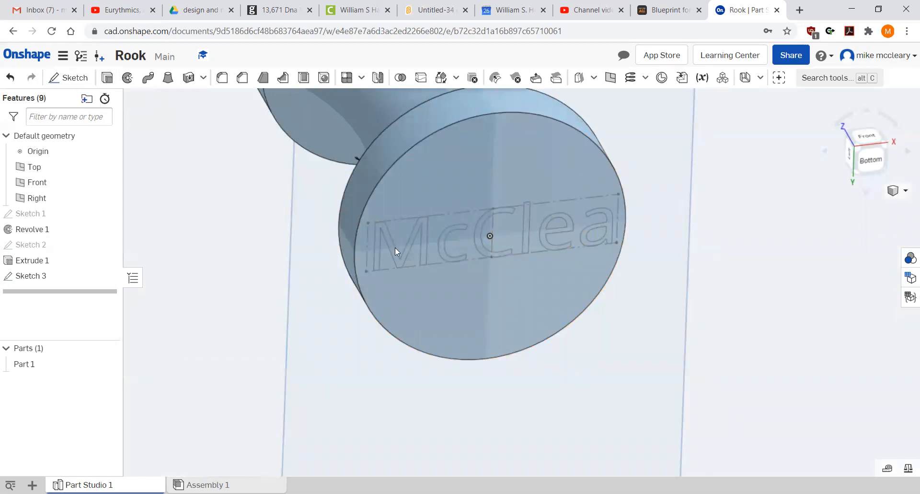
{"action": "left_click", "coordinate": [404, 253]}
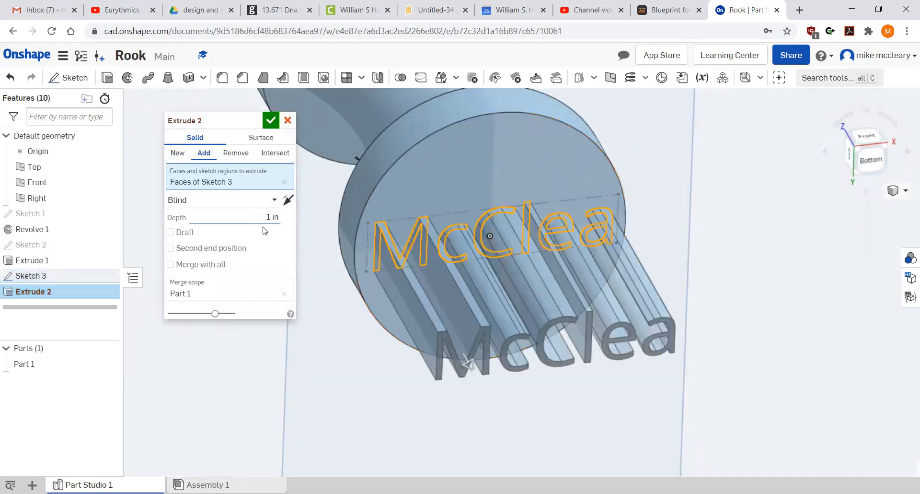
{"action": "left_click", "coordinate": [236, 152]}
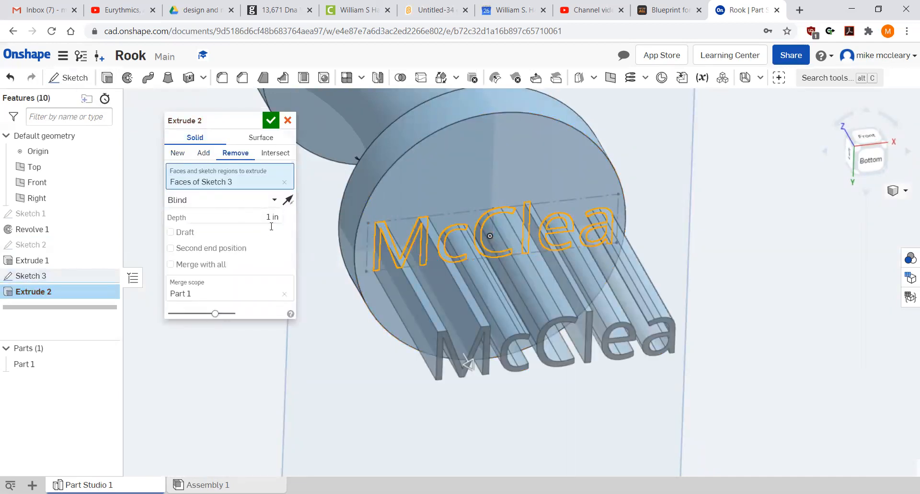
{"action": "left_click", "coordinate": [264, 213]}
{"action": "key", "text": "BackSpace"}
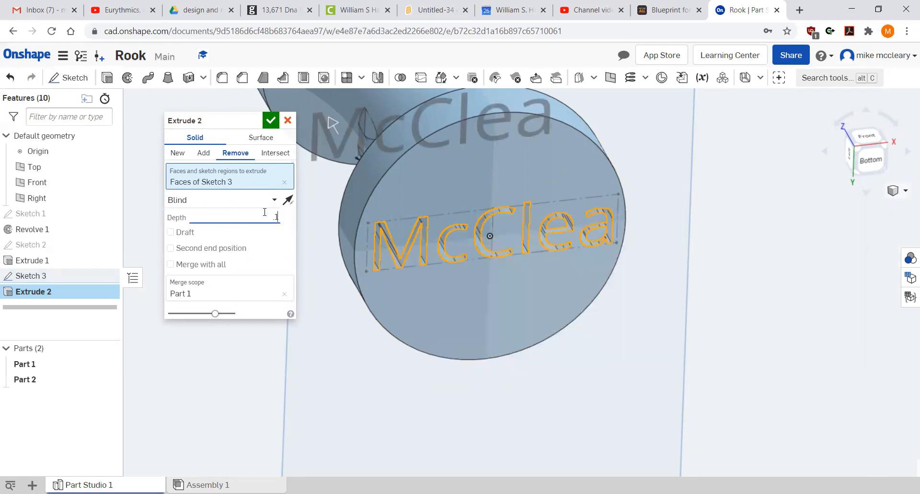
{"action": "type", "text": ".1"}
{"action": "key", "text": "Return"}
{"action": "left_click", "coordinate": [271, 121]}
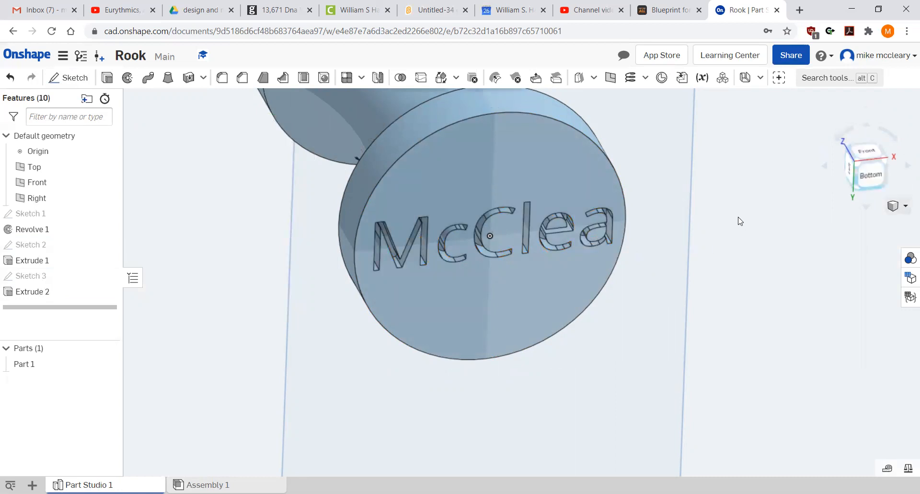
- Show the whole rook in the trimetric view
{"action": "left_click", "coordinate": [905, 207]}
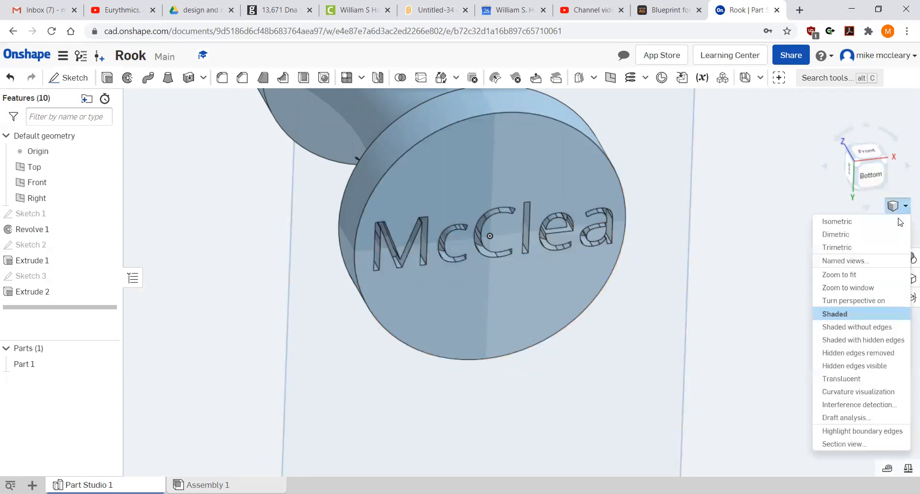
{"action": "left_click", "coordinate": [875, 248]}
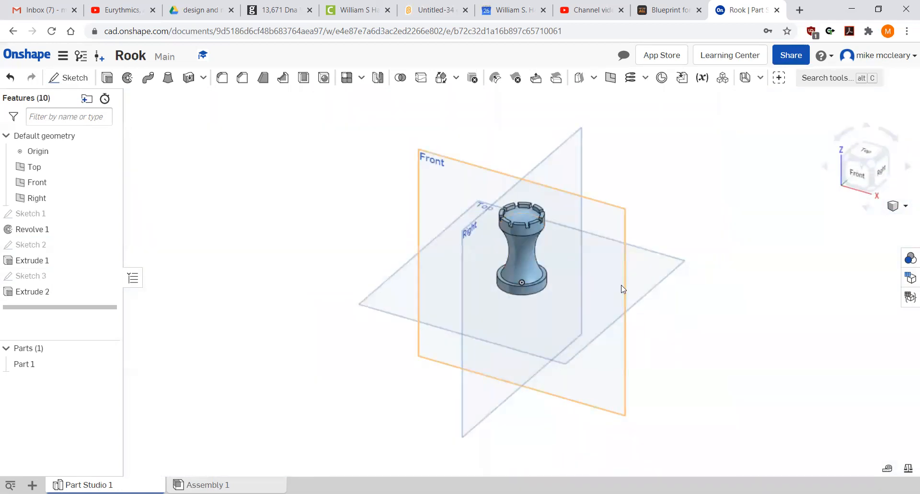